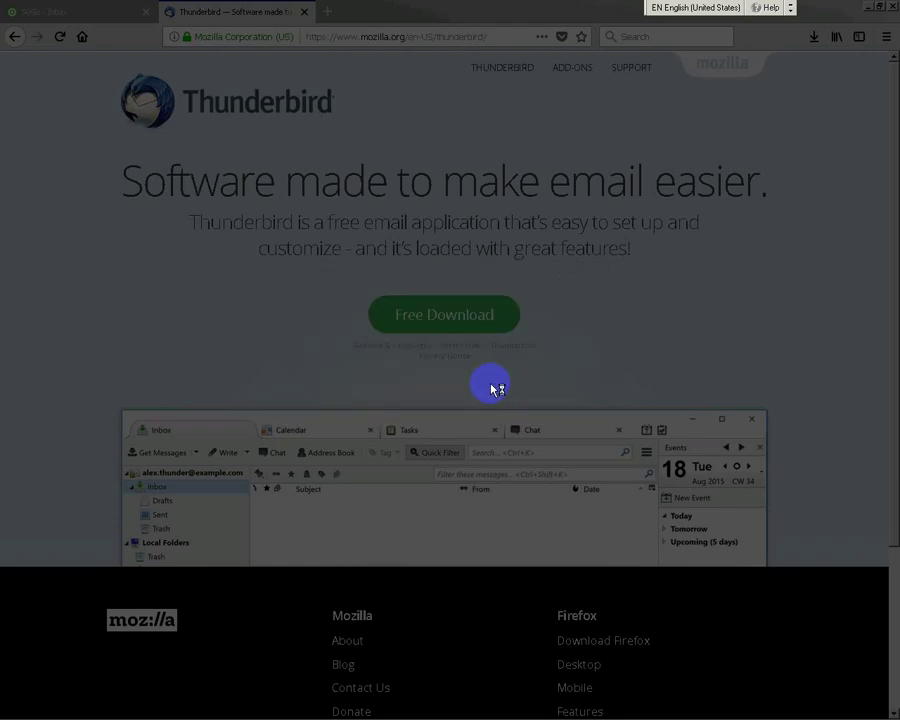
- Install Thunderbird with Standard setup as the default mail application, then finish the installer
click(529, 480)
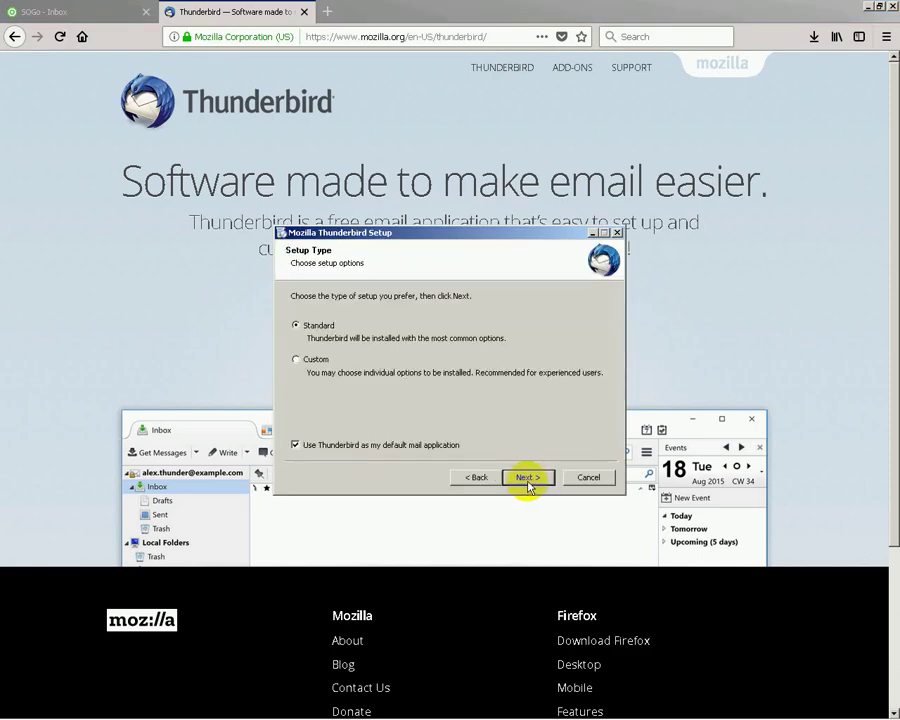
click(528, 480)
click(528, 480)
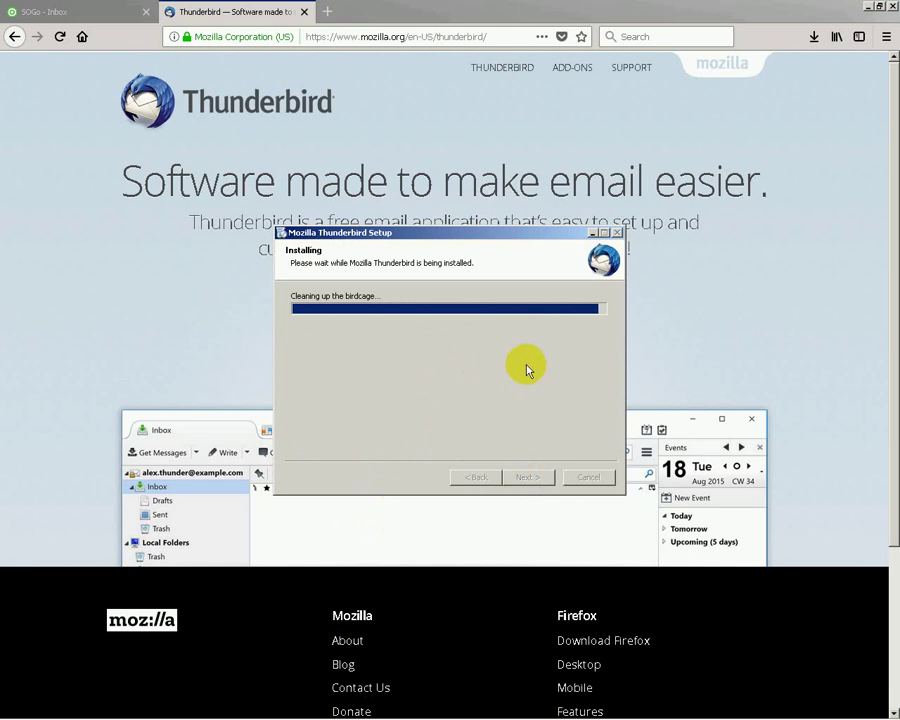
click(522, 480)
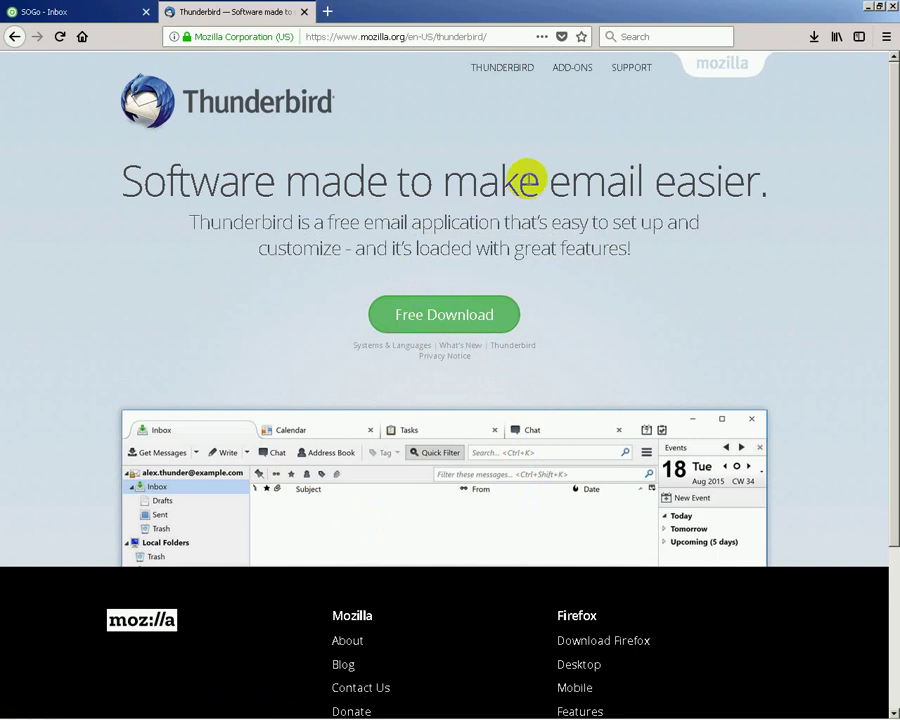
- Launch Thunderbird from the taskbar and minimise Firefox, Notepad and Chrome so Thunderbird is visible
mouse_move(328, 714)
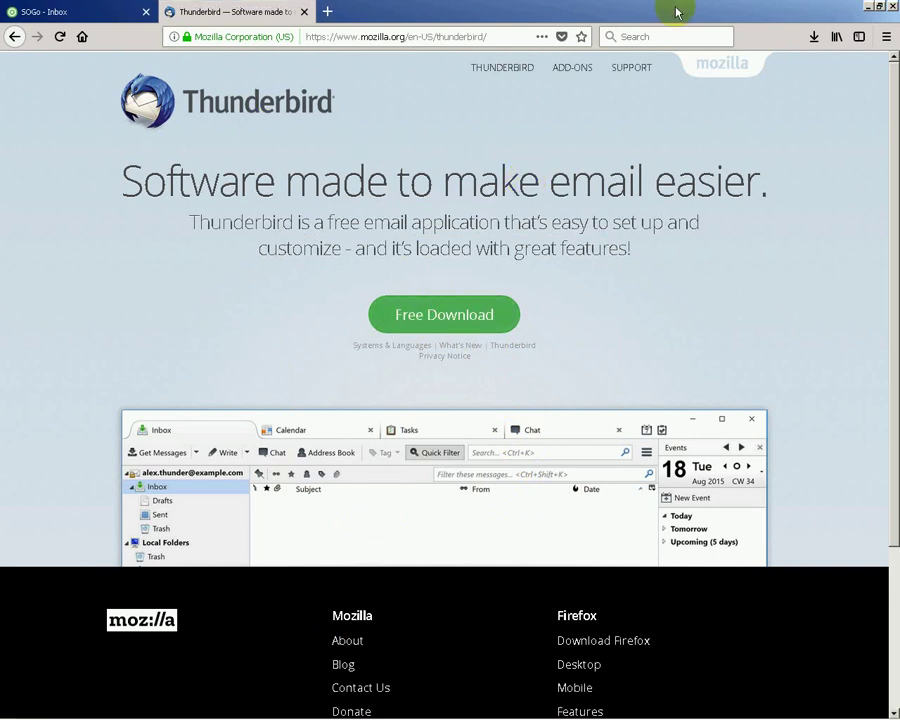
click(866, 8)
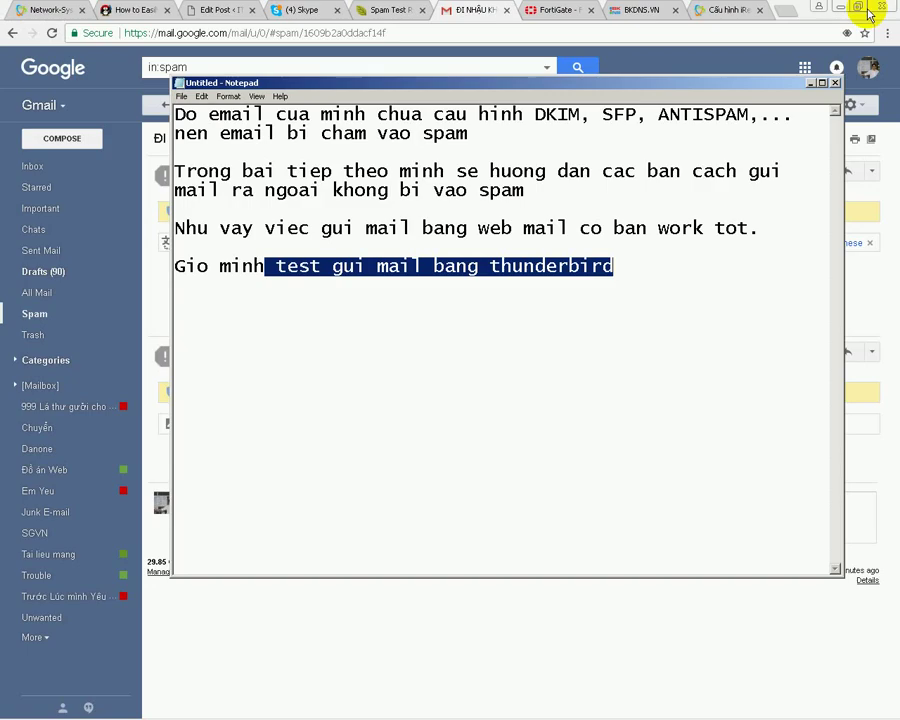
click(629, 227)
mouse_move(445, 712)
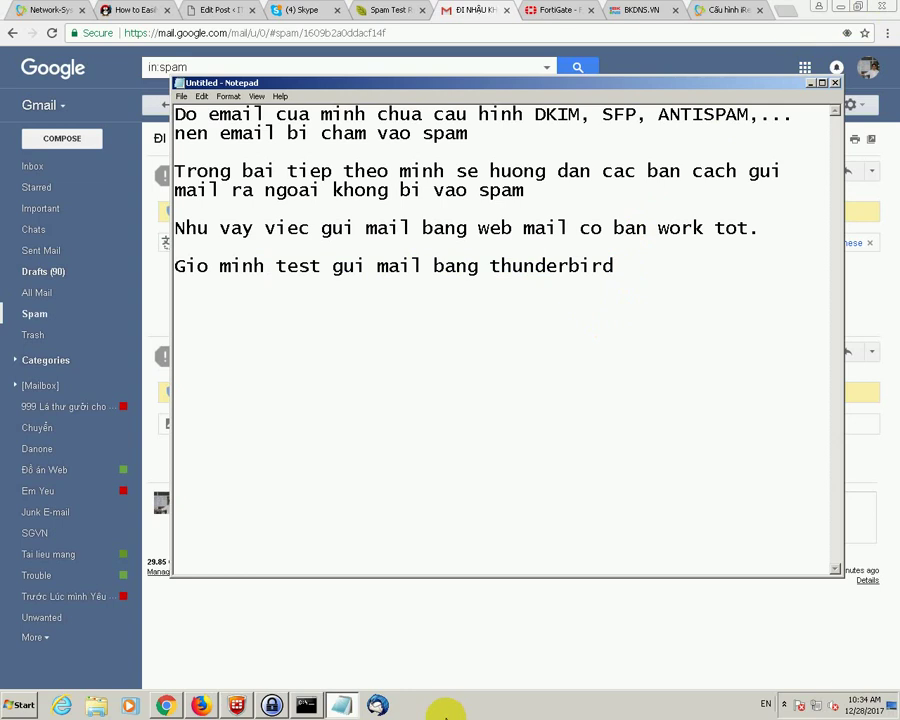
click(377, 704)
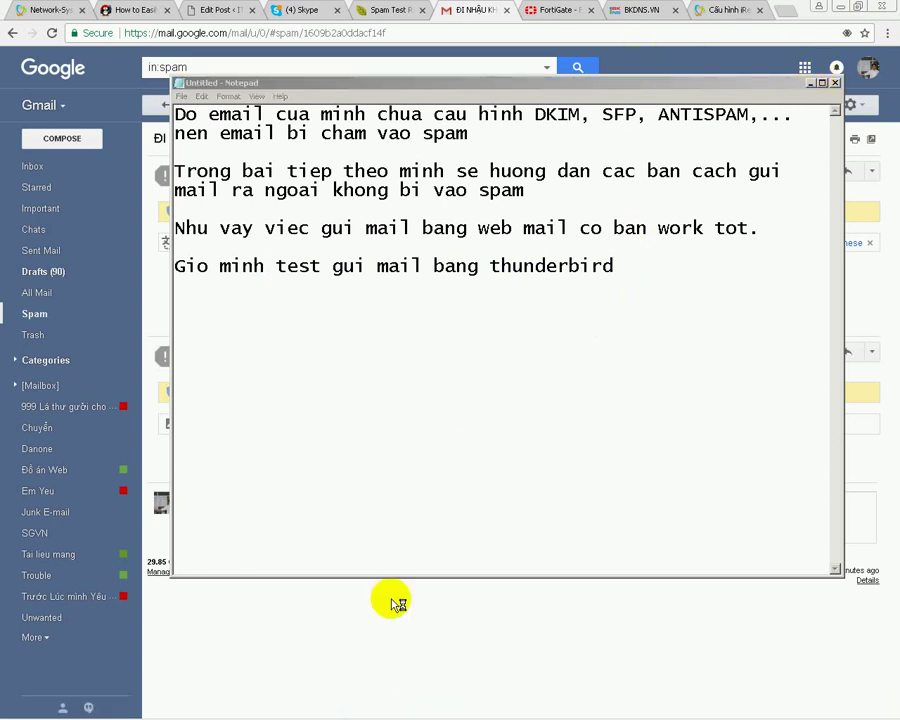
mouse_move(158, 708)
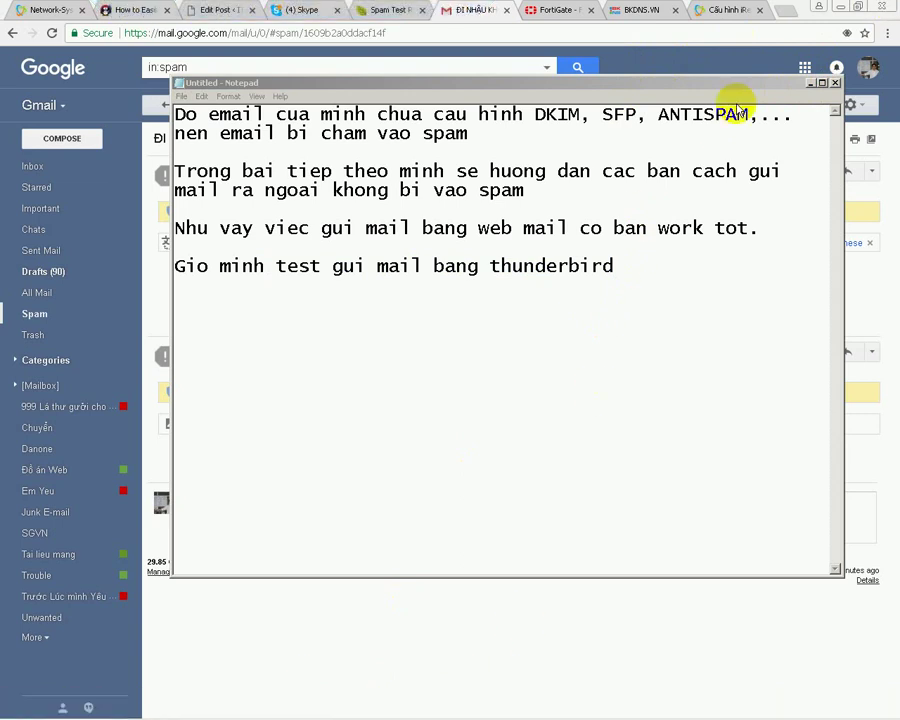
click(810, 82)
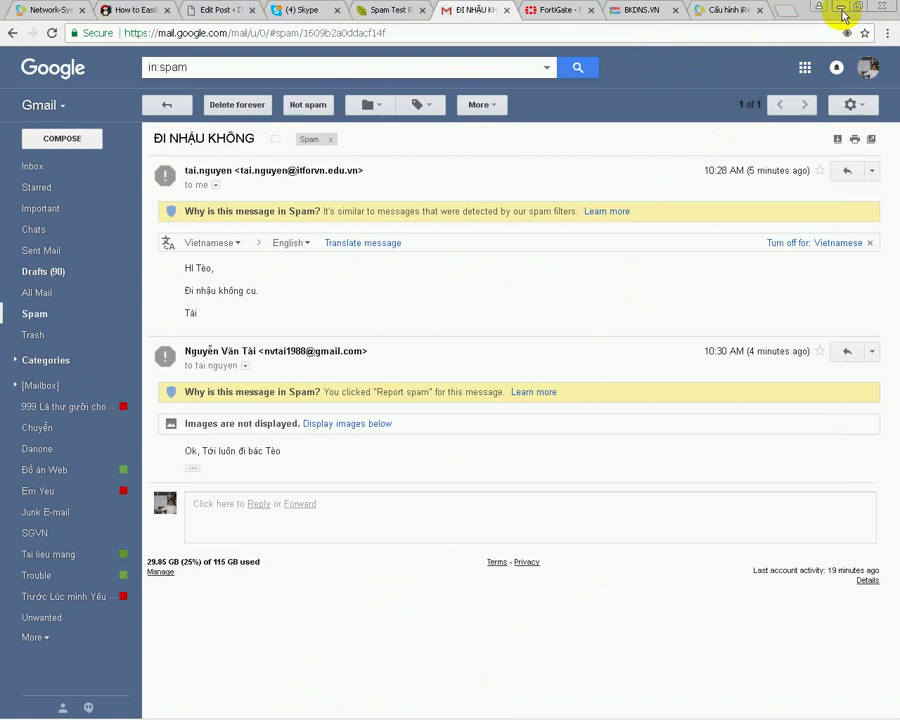
click(842, 12)
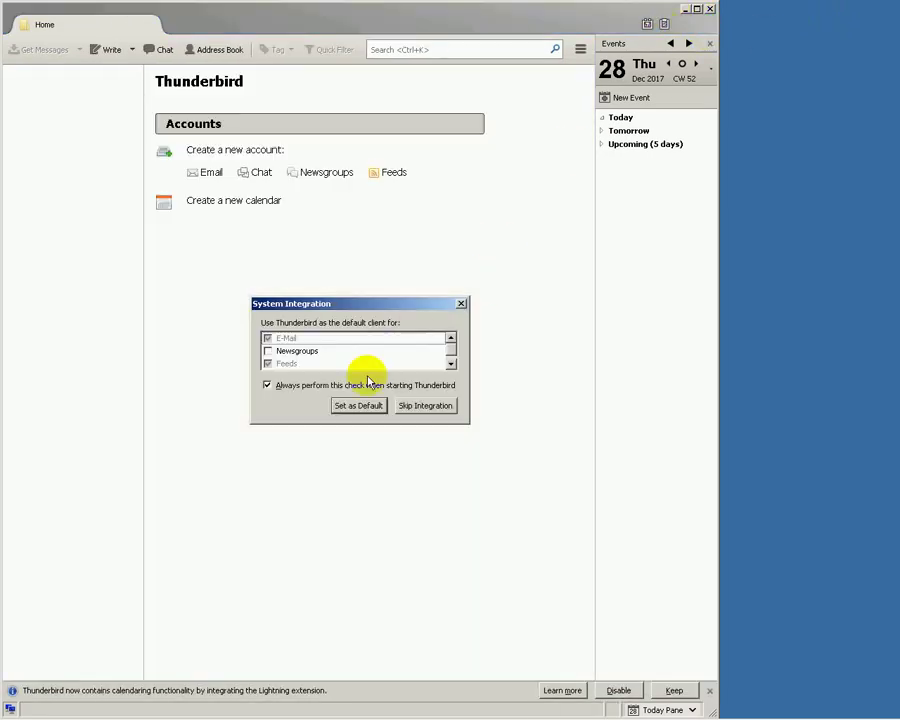
- Skip integration, choose an existing email, enter display name, address and password, and continue
click(426, 406)
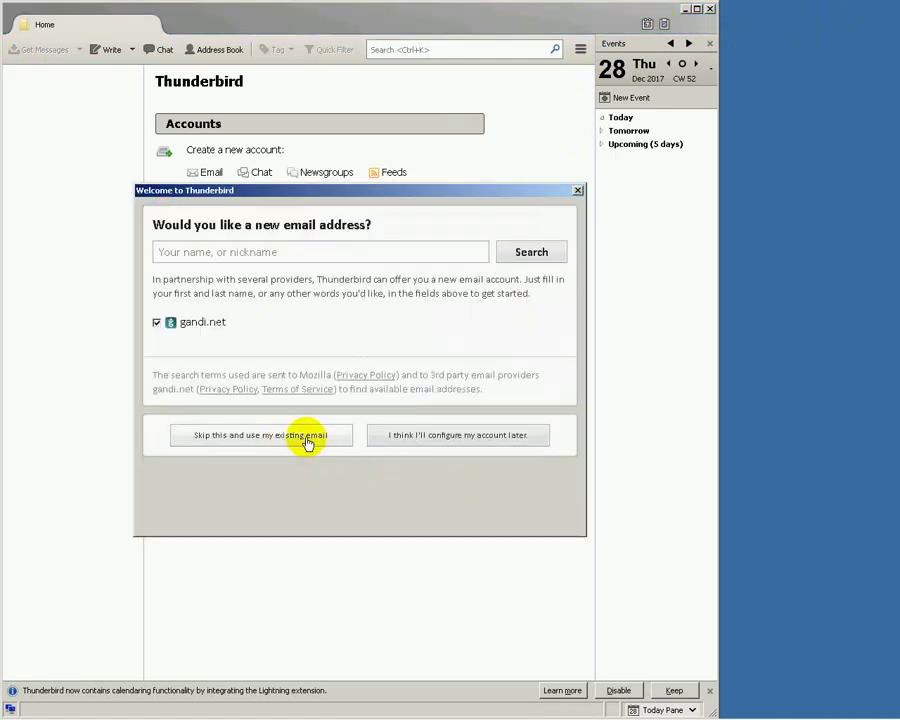
click(305, 440)
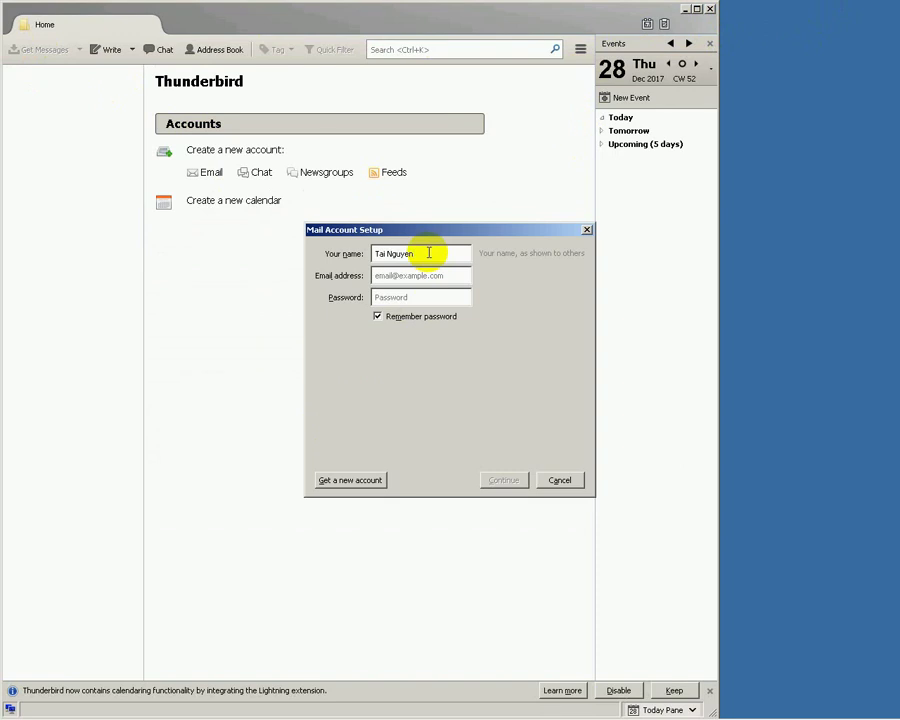
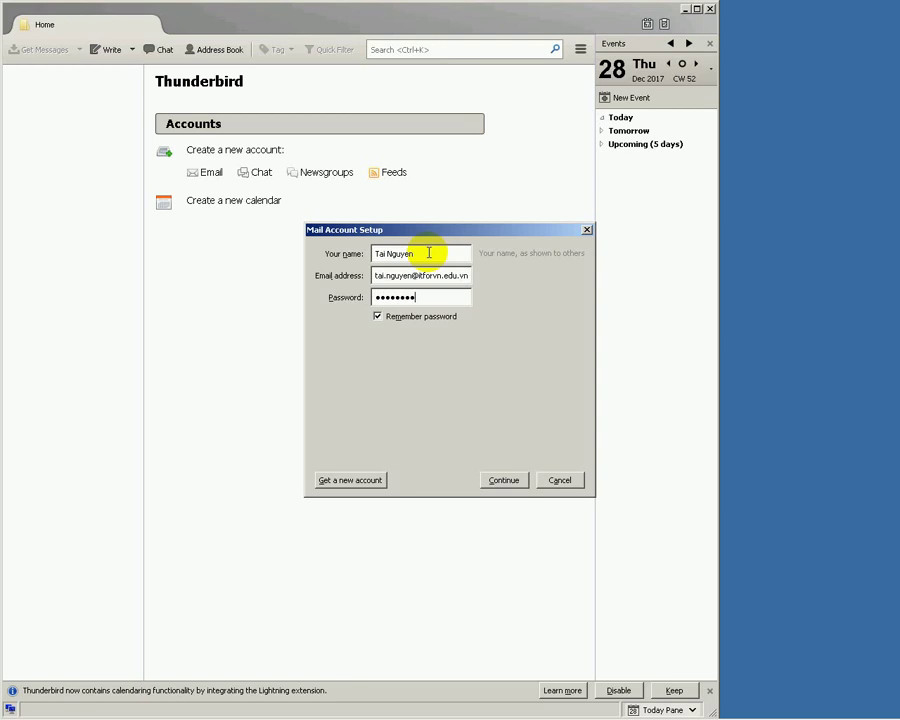
click(490, 479)
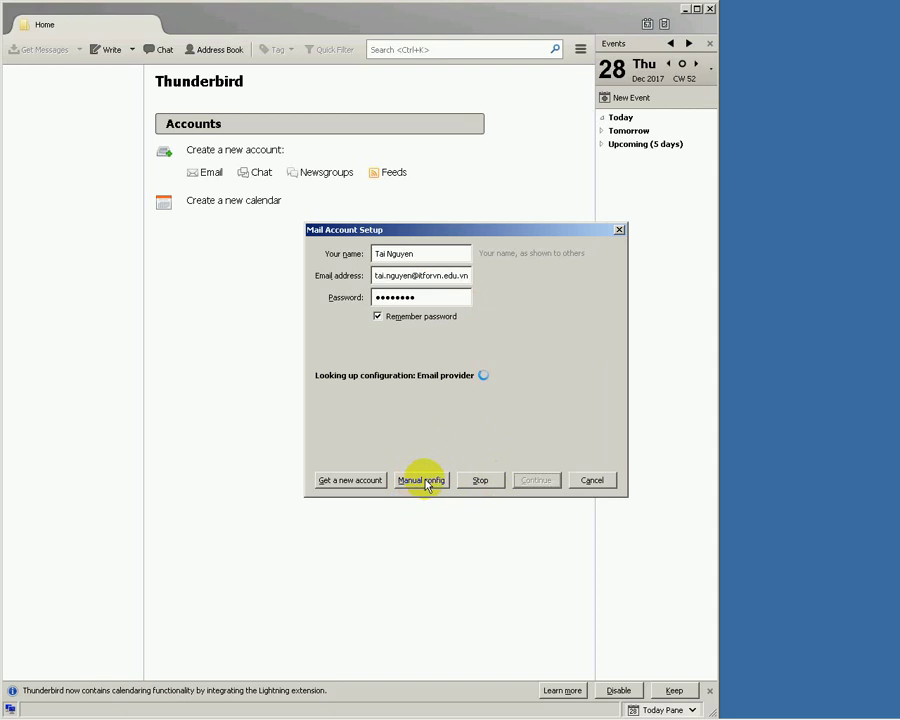
- Switch to manual config with incoming port 993 and outgoing port 587, then re-test
click(424, 481)
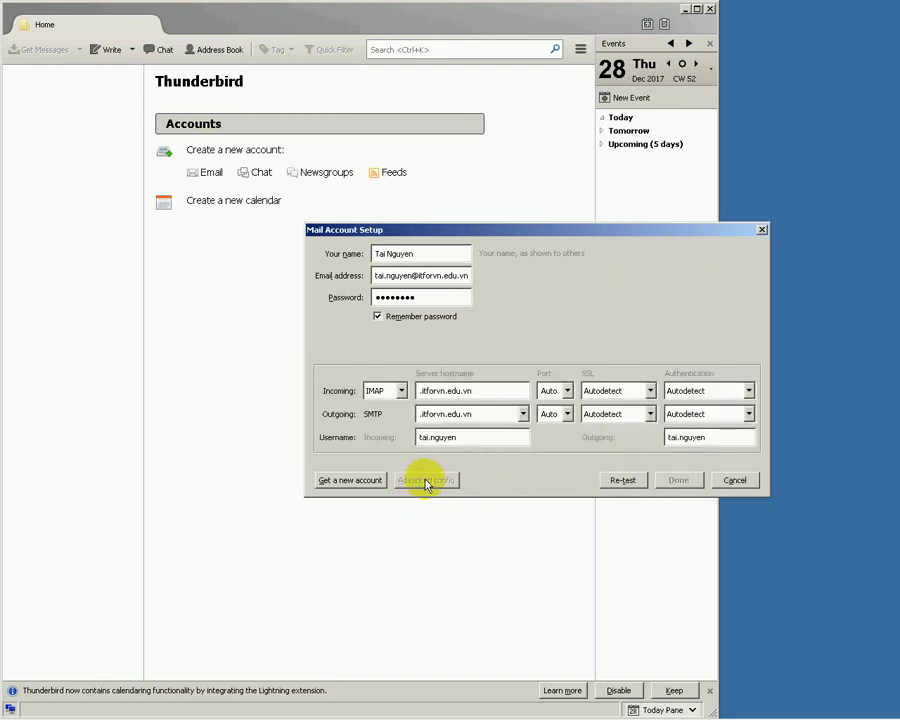
click(567, 391)
click(551, 431)
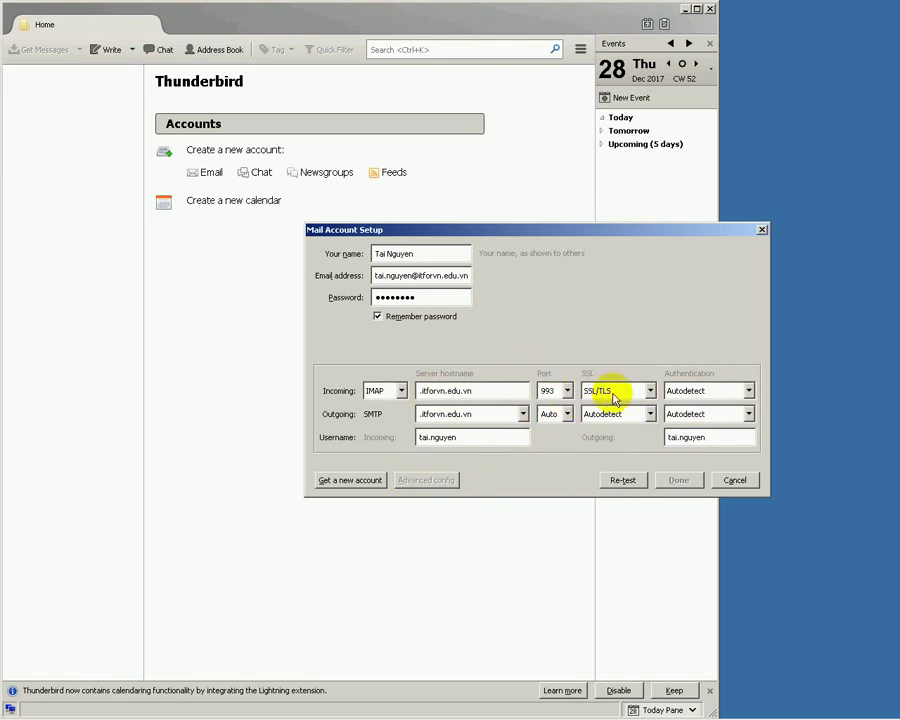
click(567, 414)
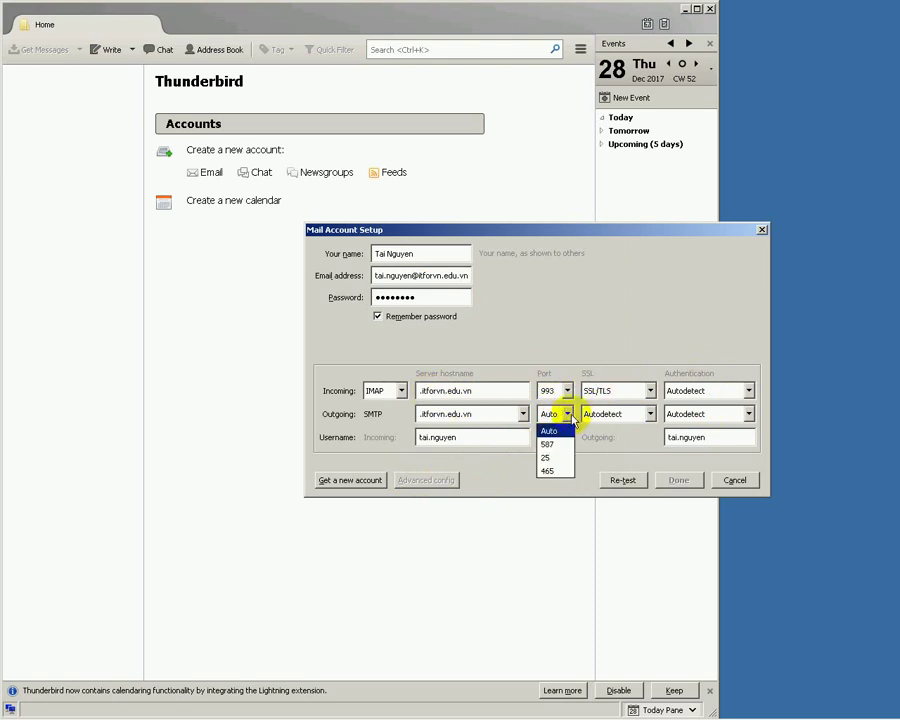
click(560, 442)
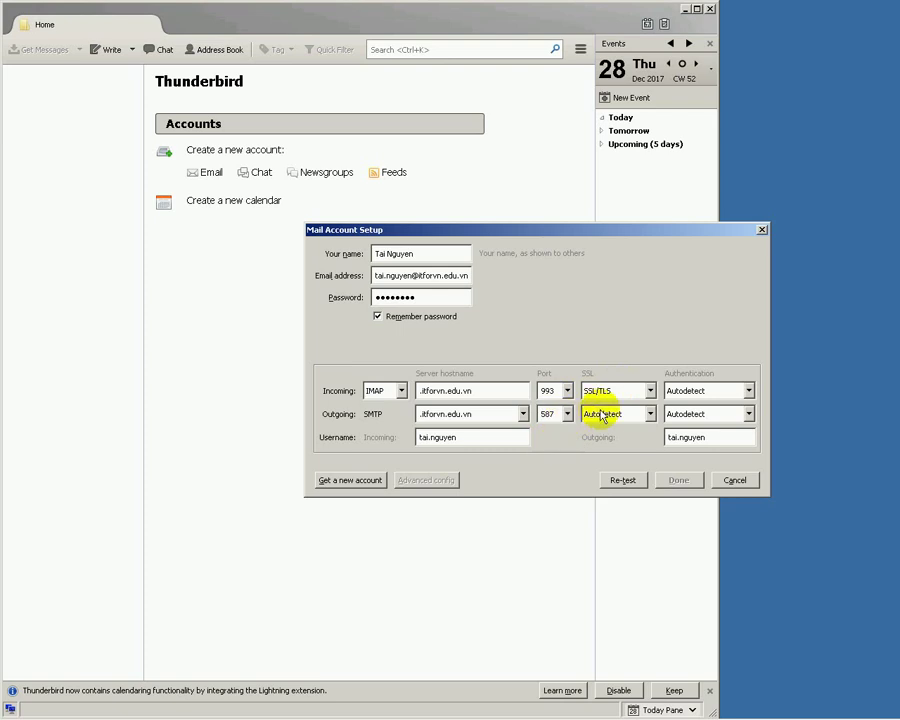
click(637, 483)
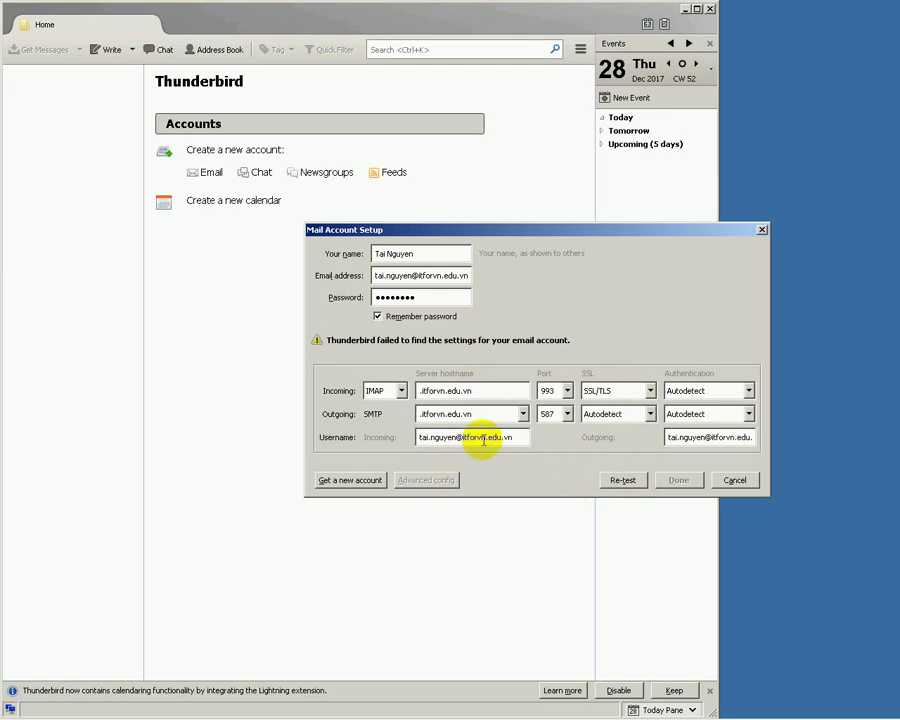
- Re-test with full-address usernames and review authentication options, leaving outgoing on Autodetect
click(624, 481)
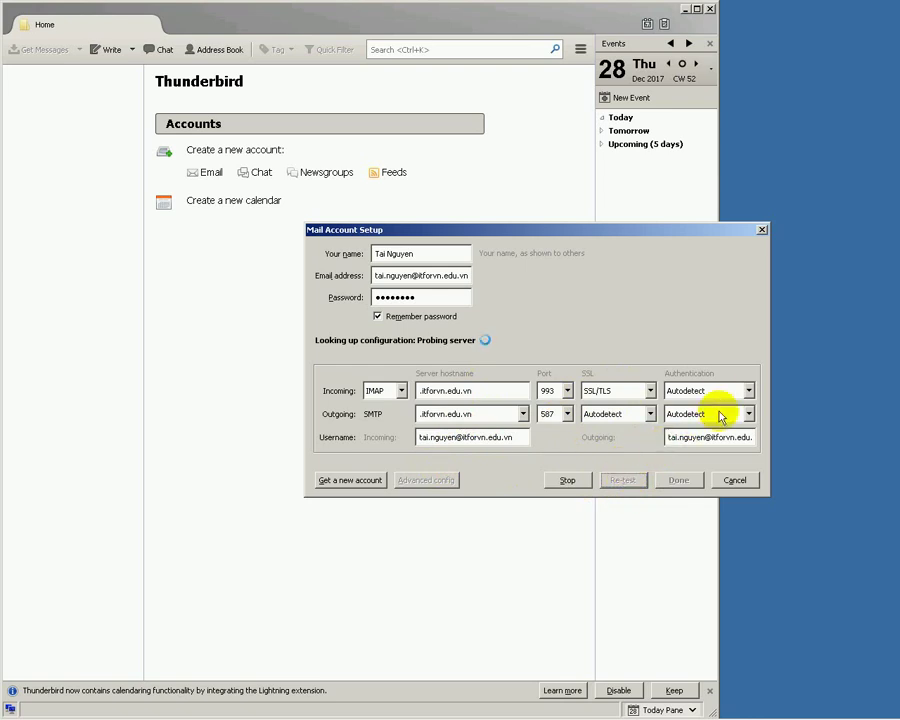
click(749, 414)
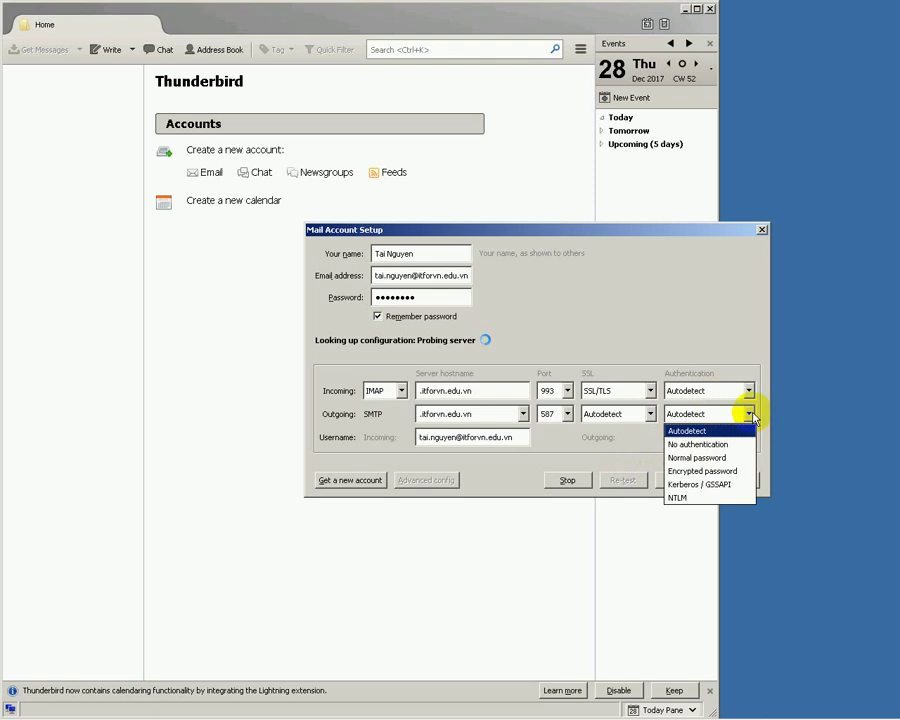
click(751, 413)
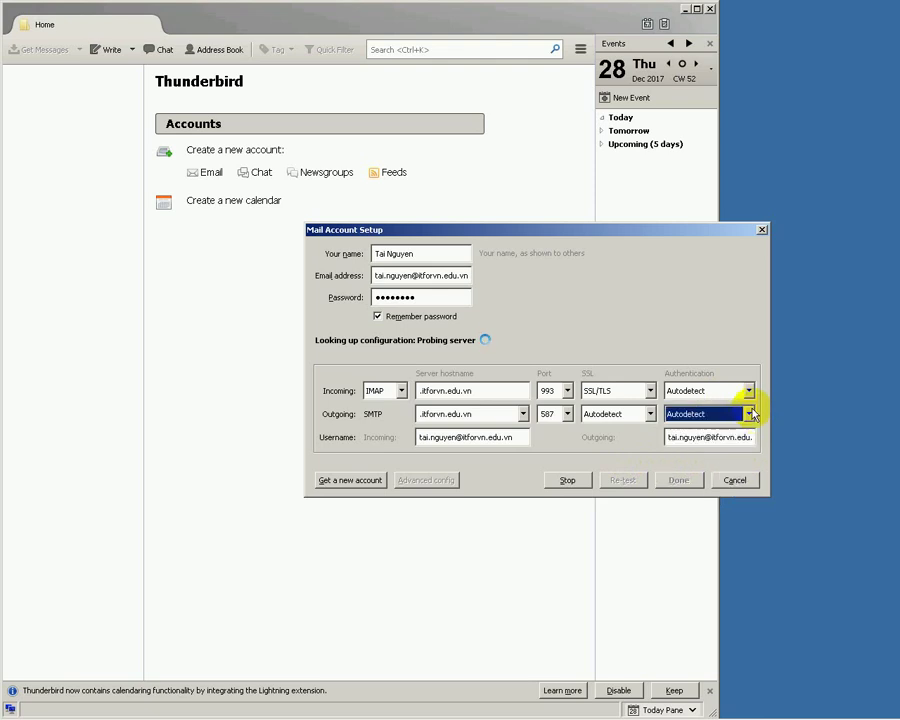
click(750, 391)
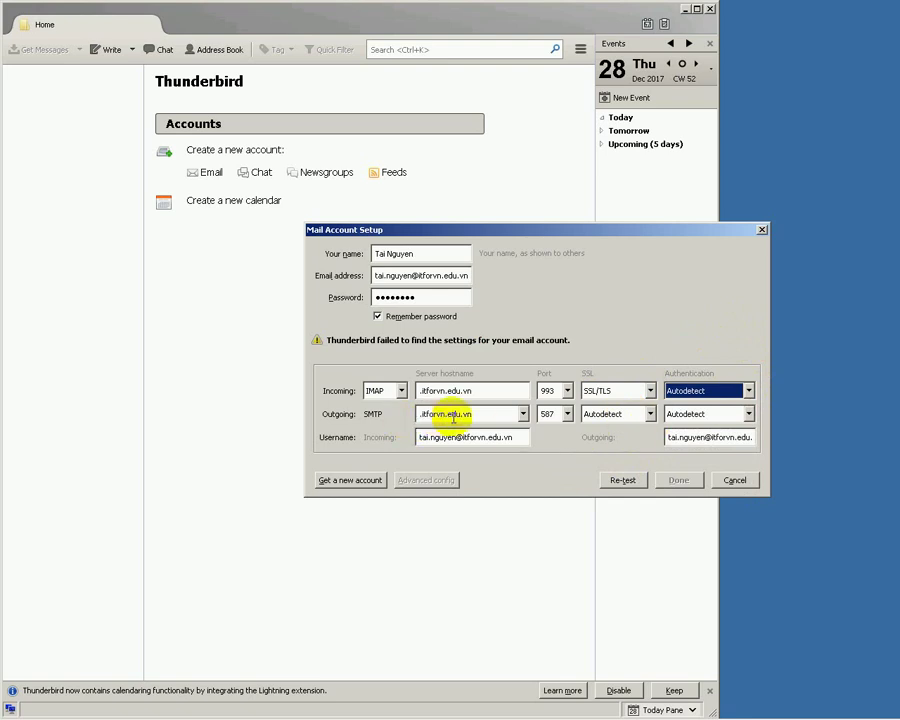
- Correct the incoming server hostname to mail.itforvn.edu.vn and re-test
click(480, 415)
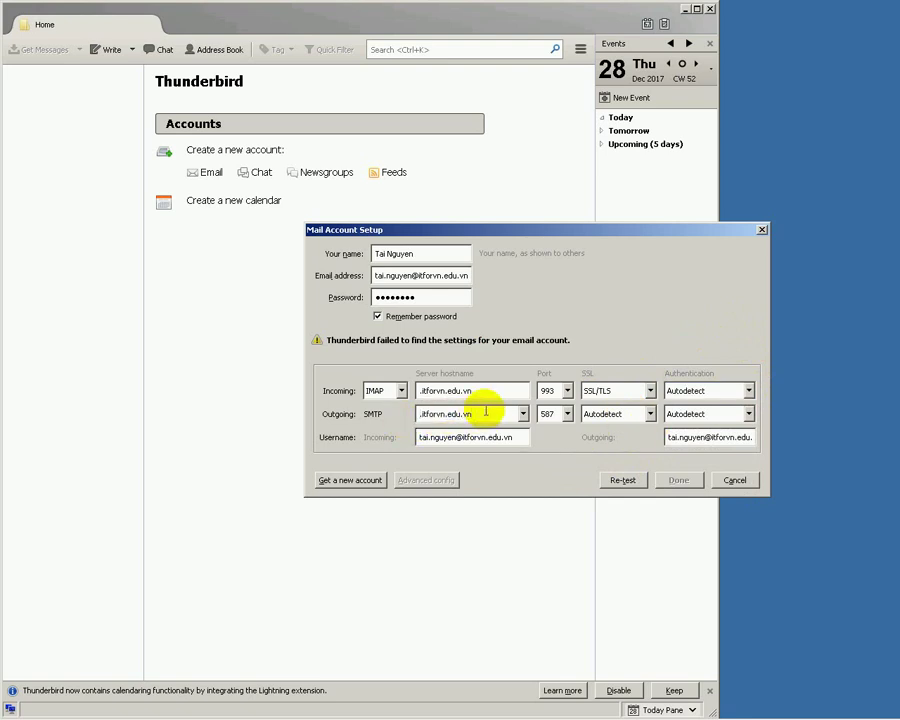
key(shift+Tab)
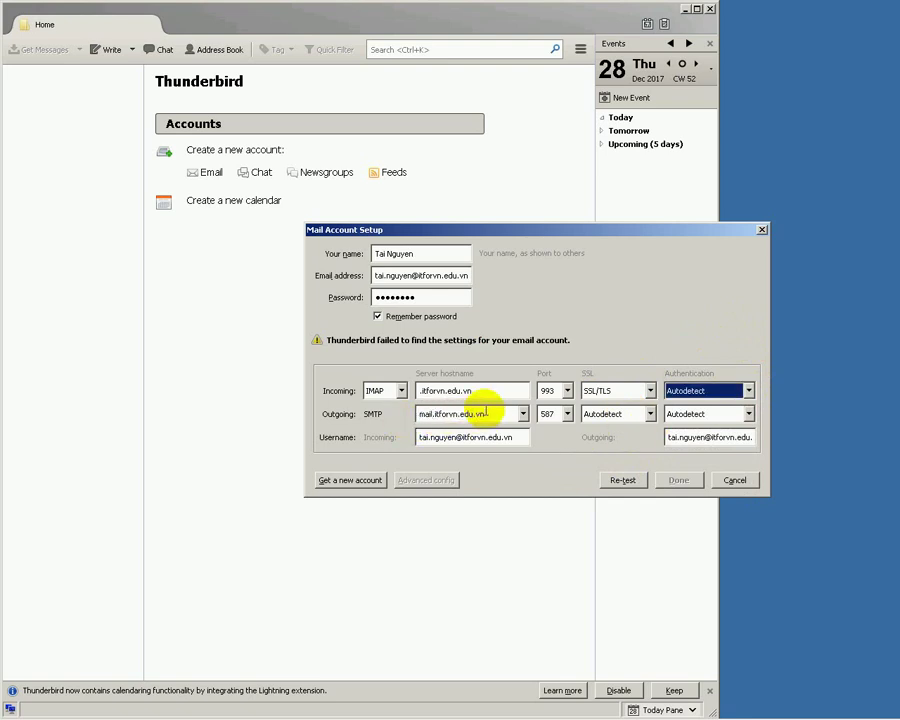
click(485, 393)
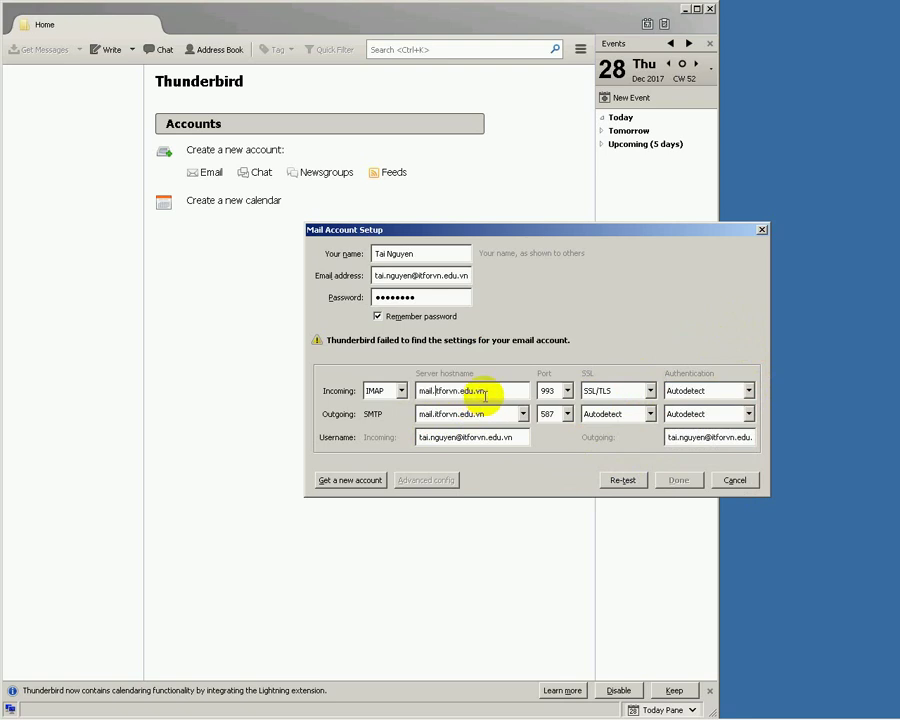
click(624, 481)
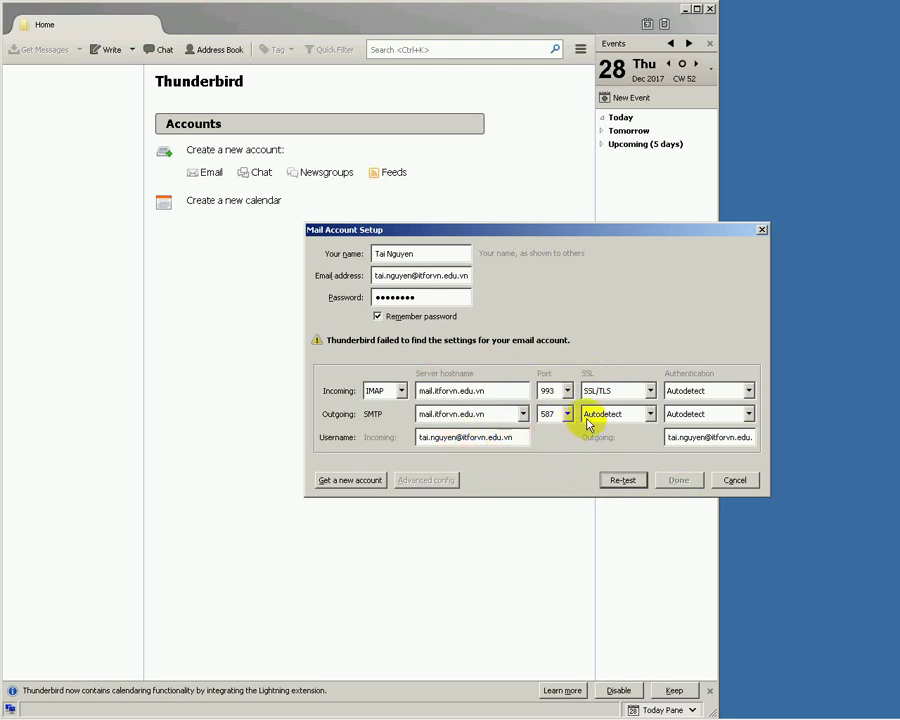
- Try SSL/TLS security for outgoing mail and re-test, leaving the port unchanged
click(629, 416)
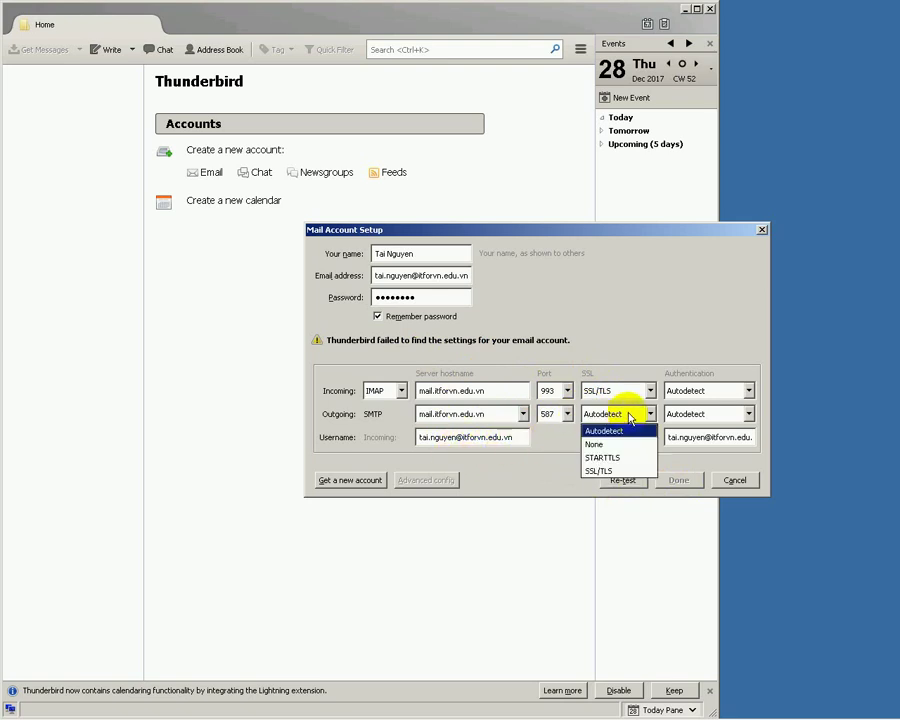
click(619, 472)
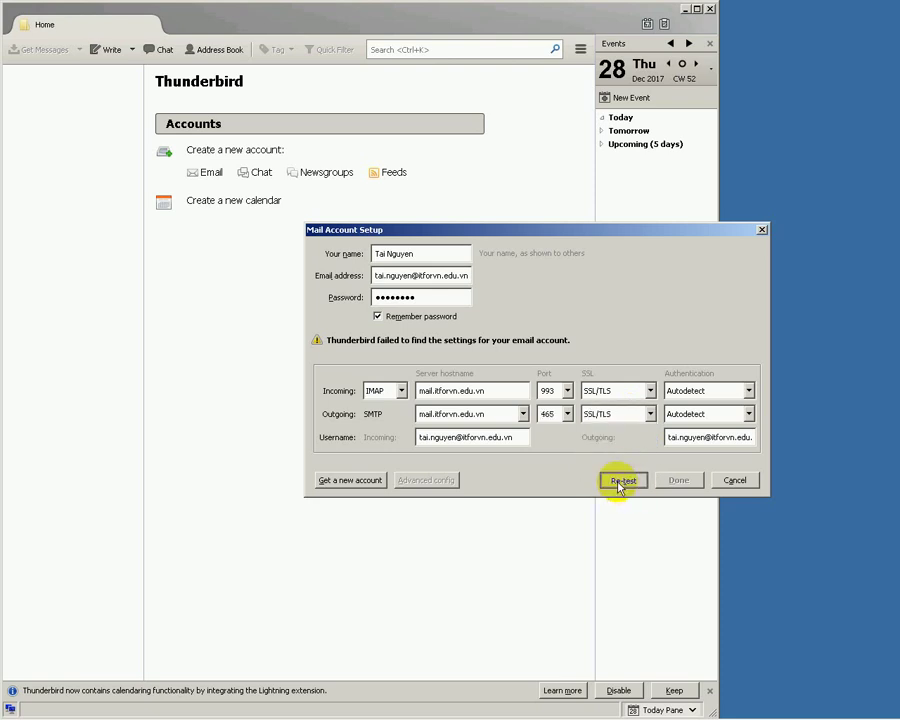
click(621, 481)
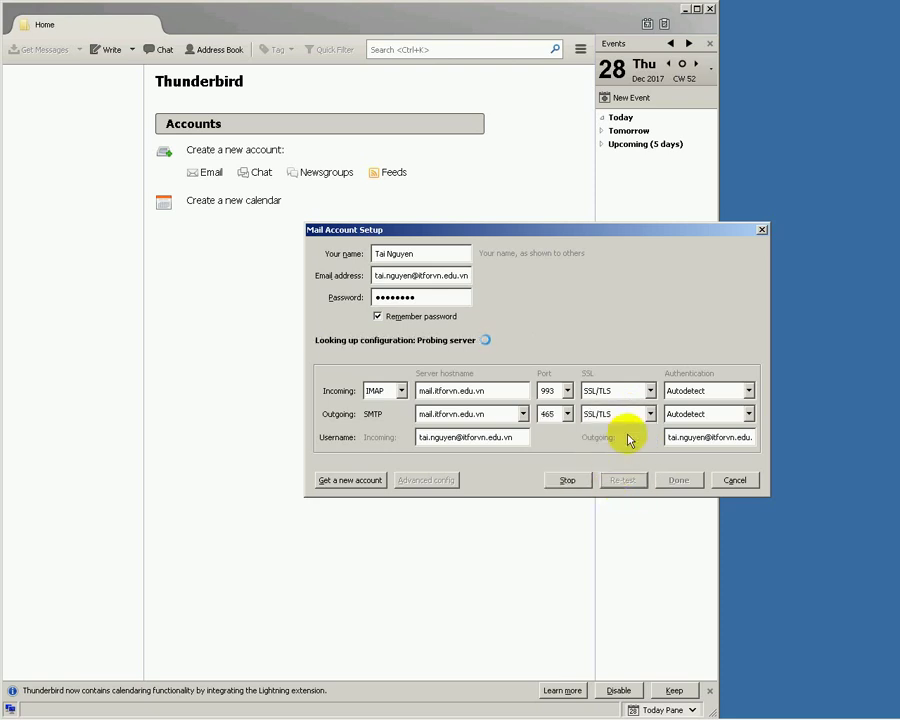
click(567, 413)
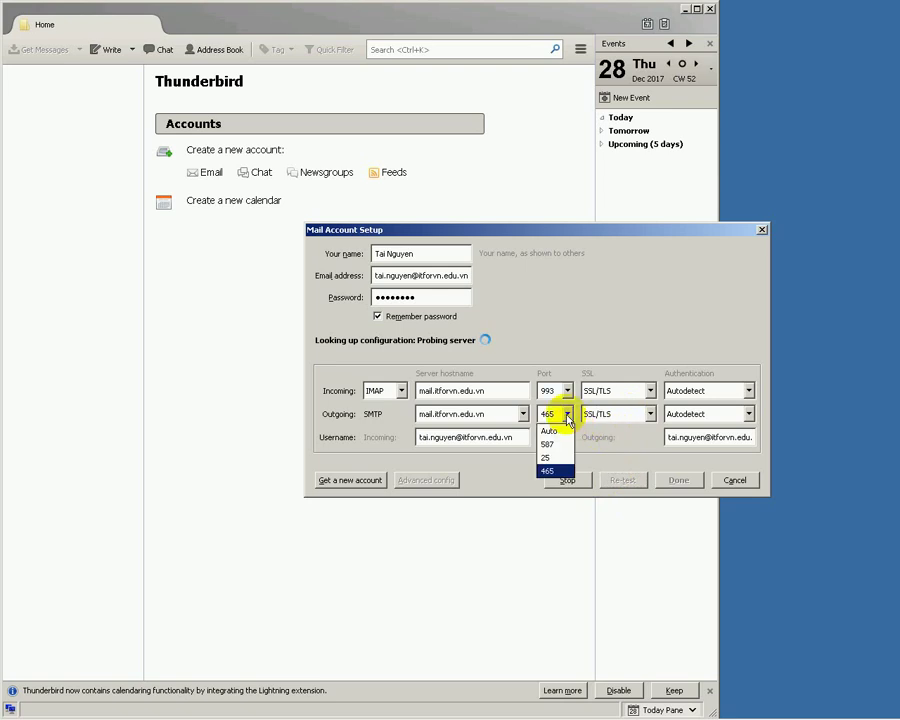
click(630, 448)
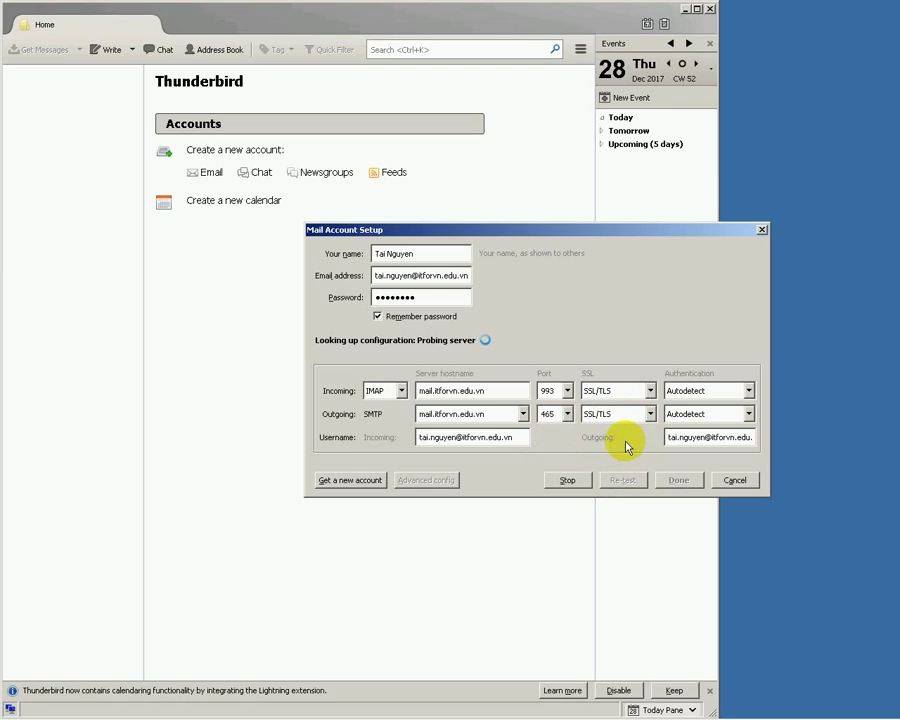
- Set the outgoing port back to 587 and re-test the settings twice
click(566, 413)
click(556, 438)
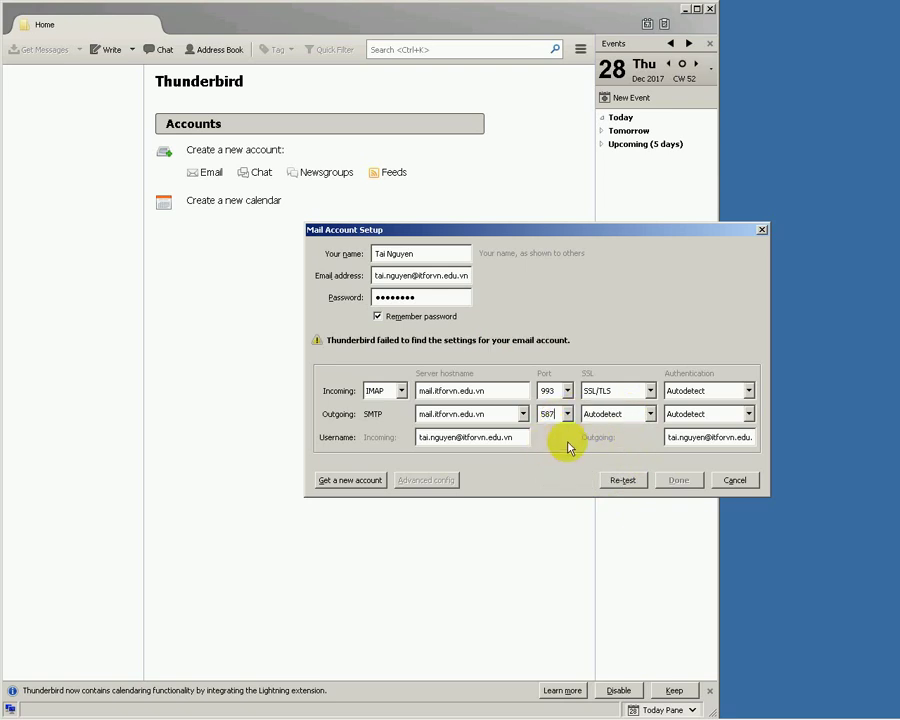
click(622, 480)
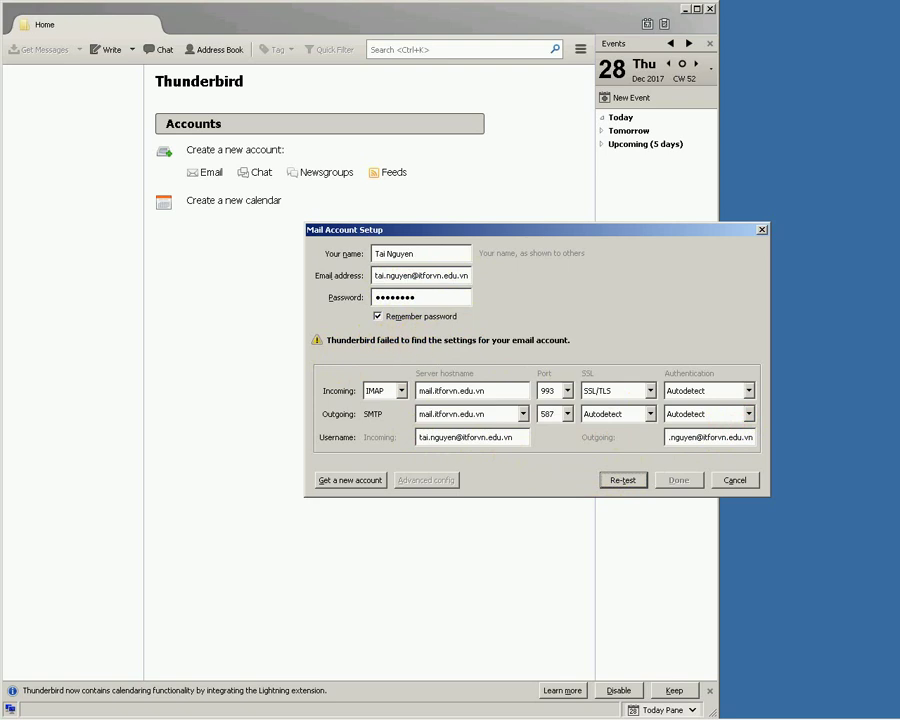
click(612, 484)
- Re-test, accept the detected IMAP 993 / SMTP 25 settings, confirm the certificate, and view the Inbox
click(612, 487)
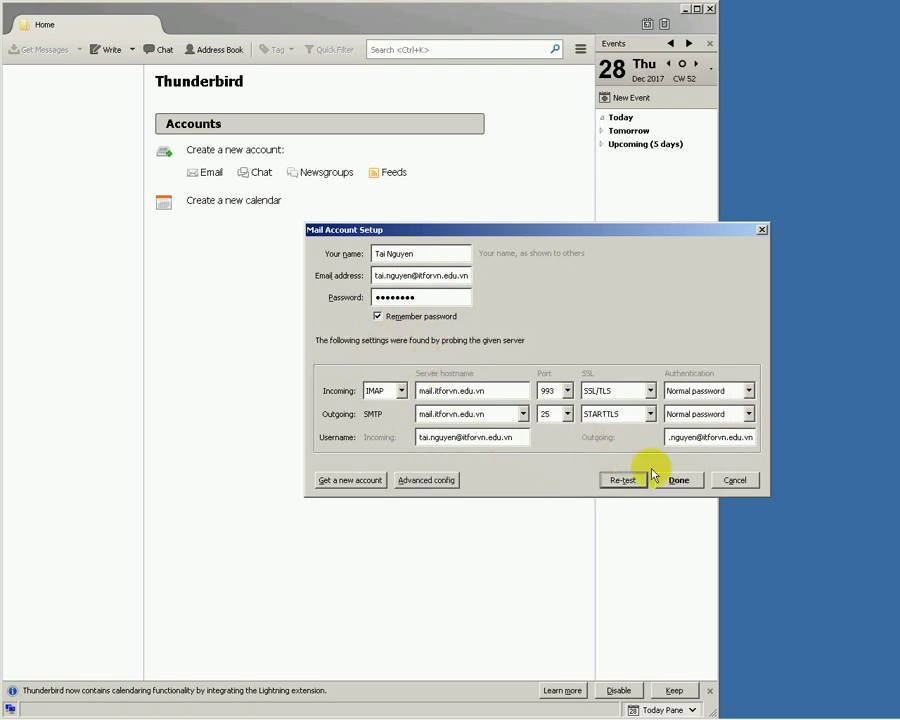
click(672, 481)
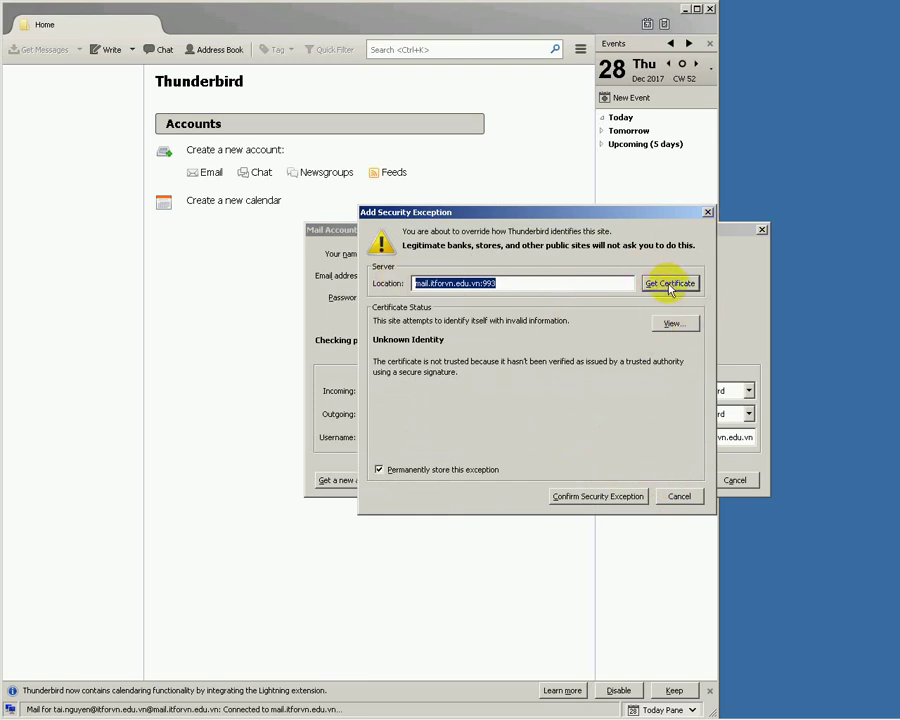
click(591, 503)
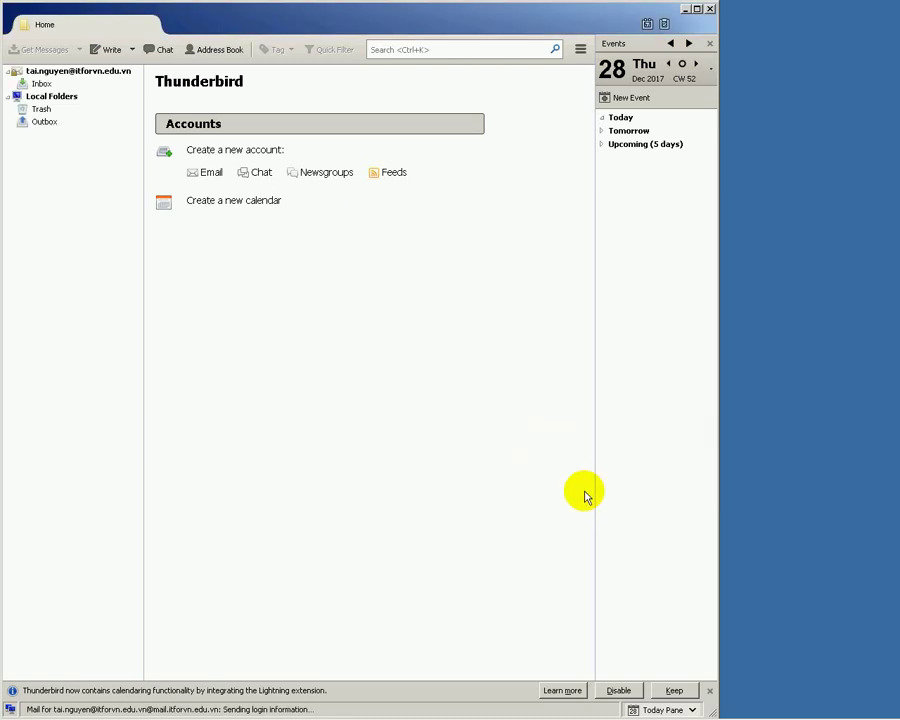
click(38, 83)
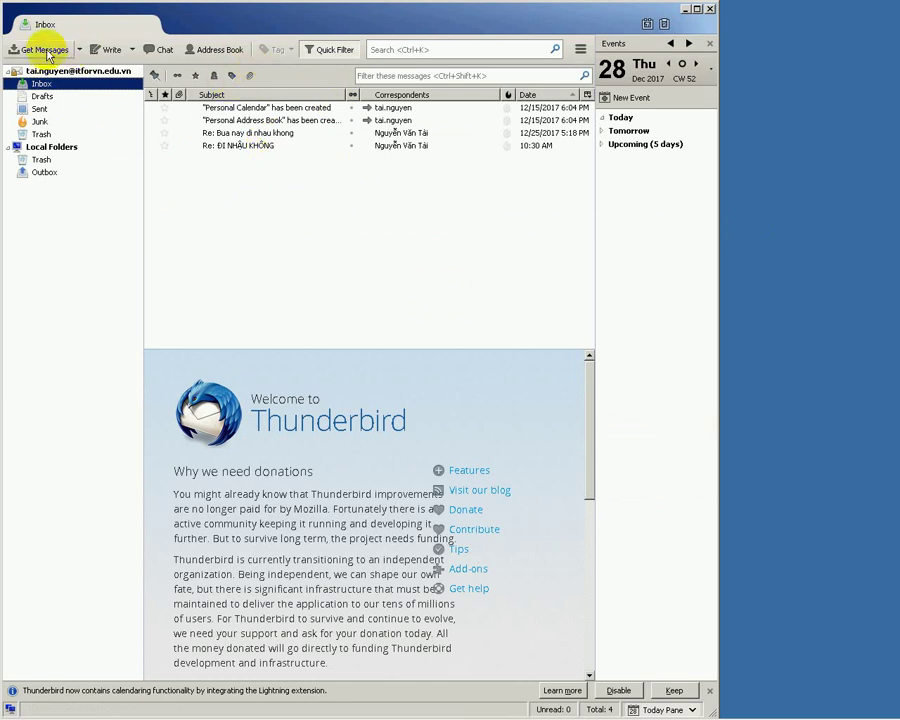
- Send 'Tai Gui Tu Thunderbird' to the Gmail recipient with the subject as body, dismissing the SMTP error
click(104, 50)
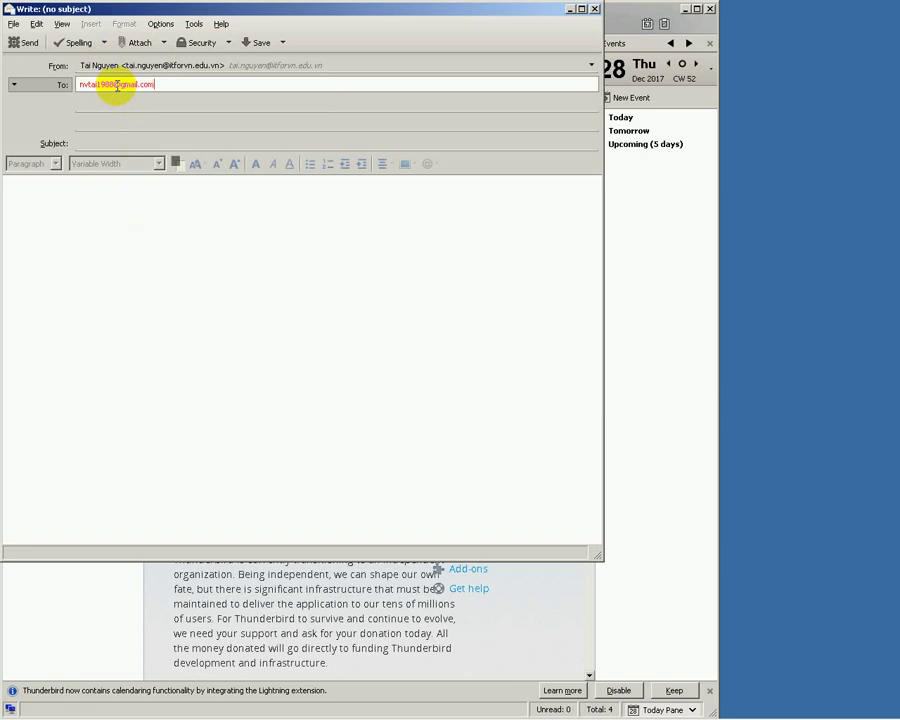
click(130, 144)
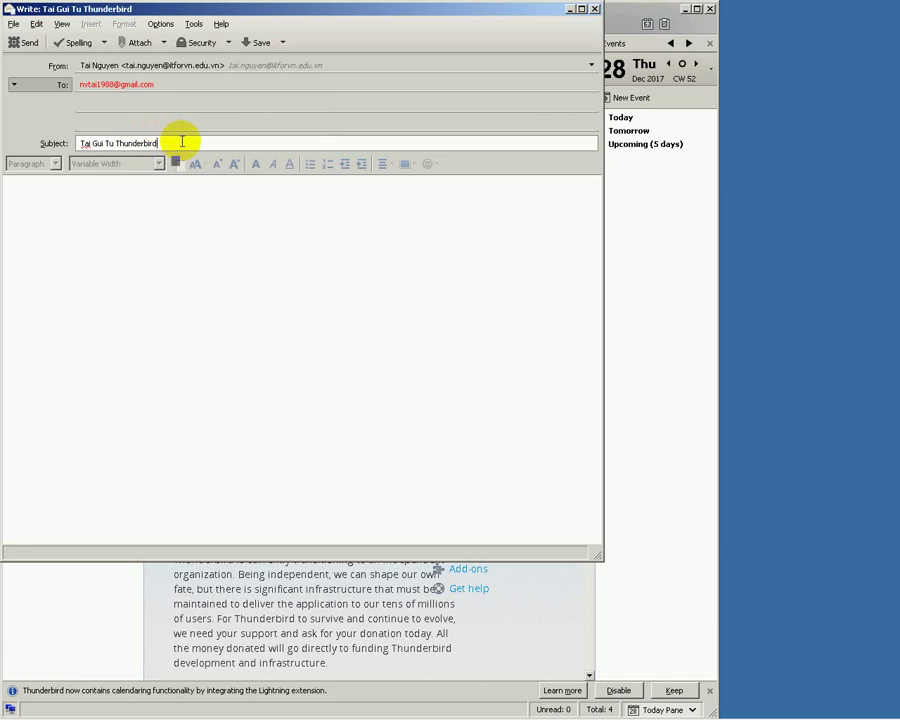
drag(179, 141, 78, 143)
key(ctrl+c)
click(54, 213)
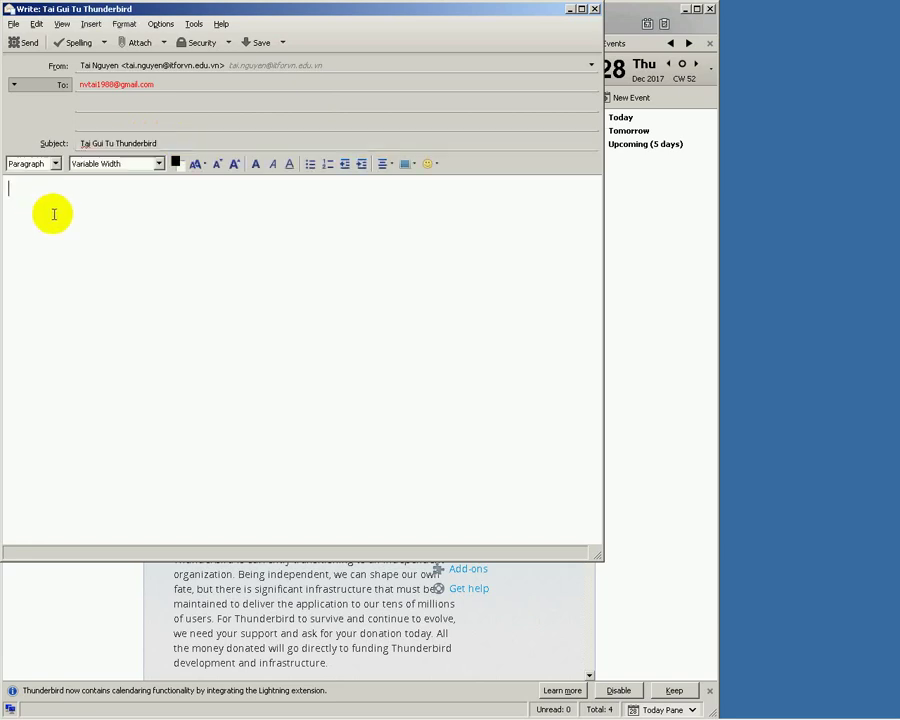
key(ctrl+v)
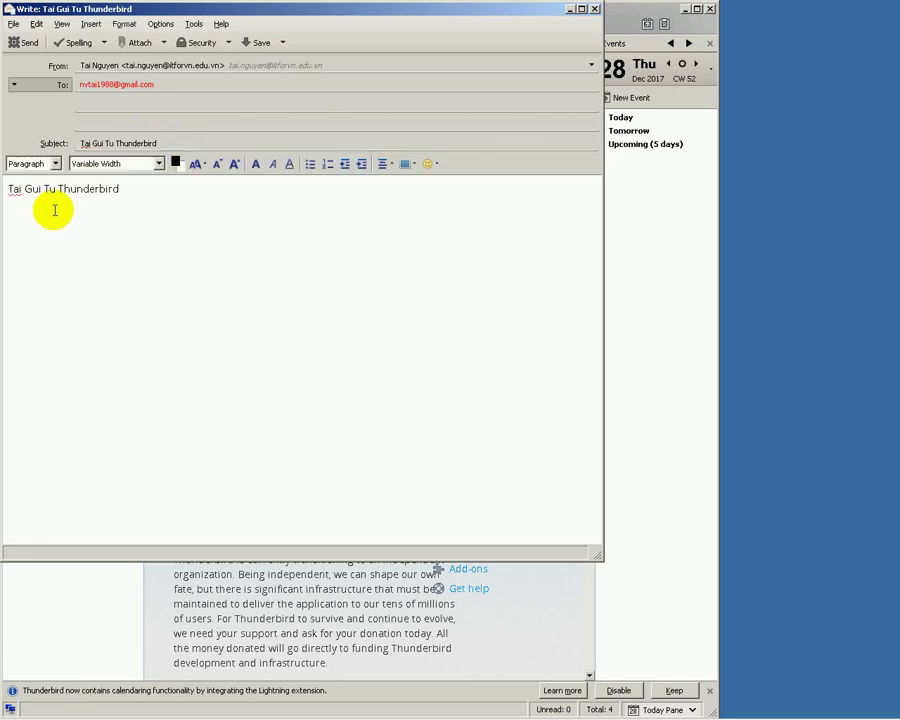
click(23, 43)
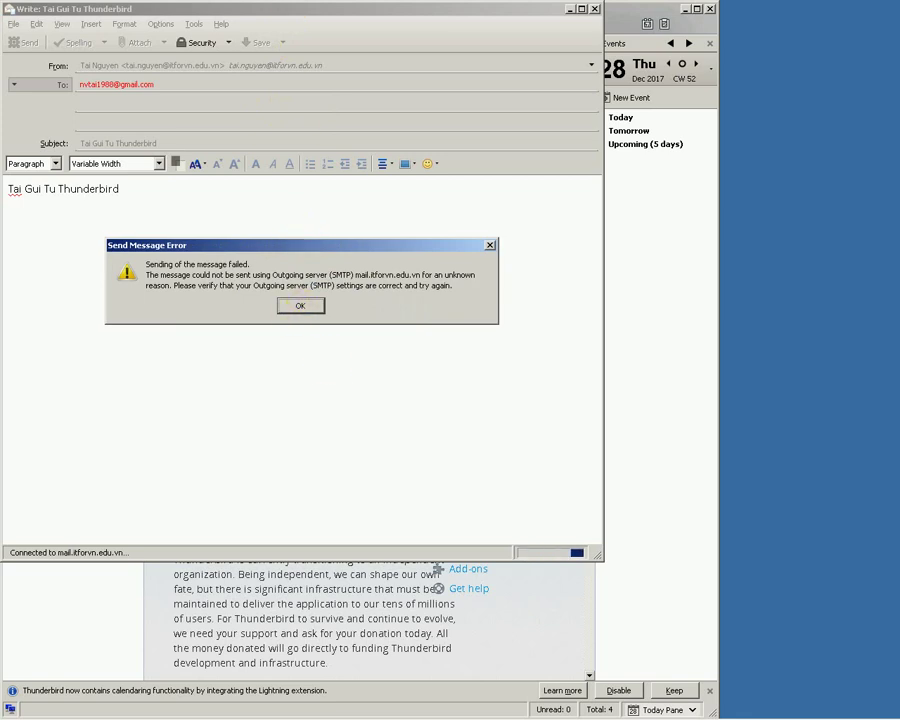
click(298, 308)
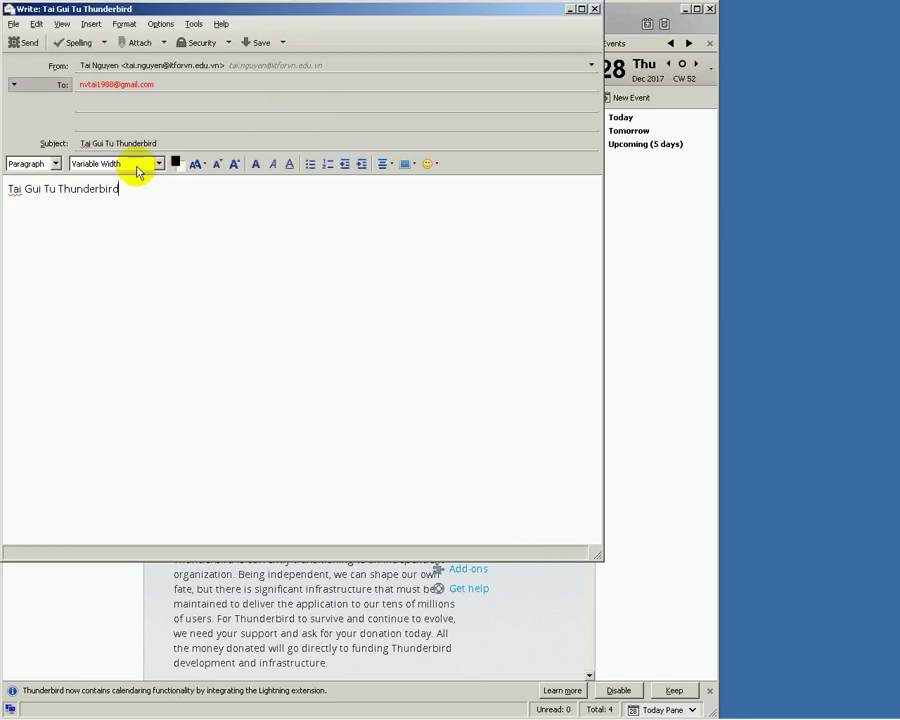
- Telnet from a Command Prompt to the mail server on port 25, then close the session
drag(244, 12, 416, 30)
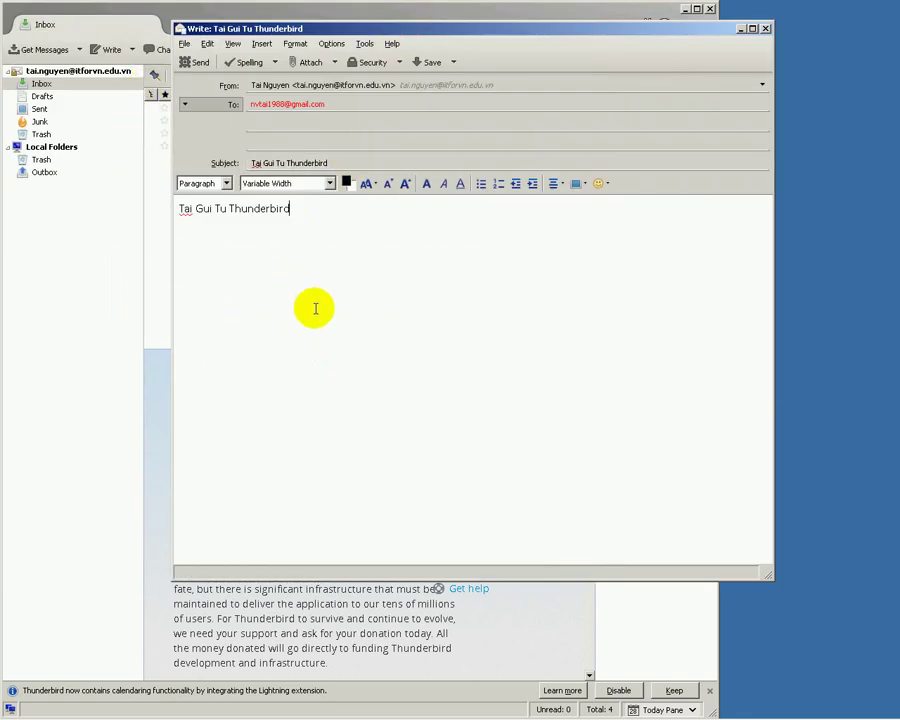
key(super+r)
text(cmd)
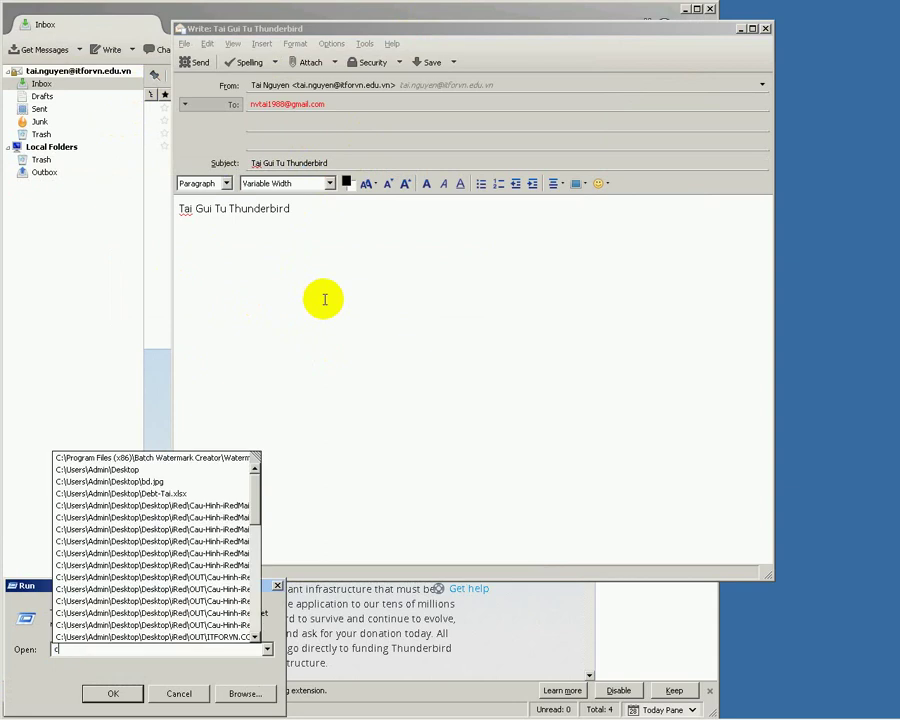
key(Return)
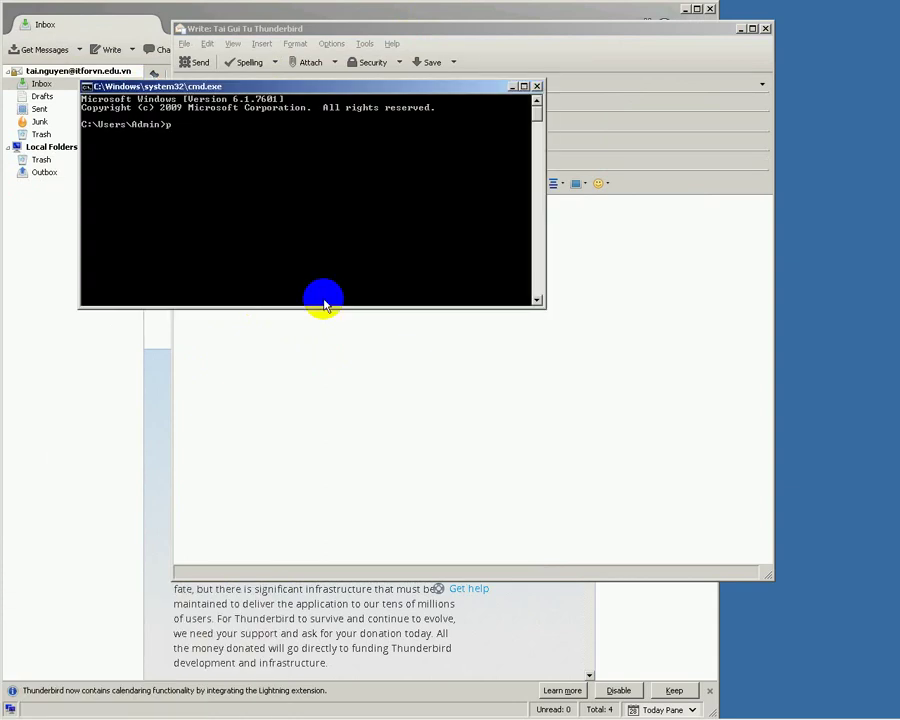
text(telnet 1)
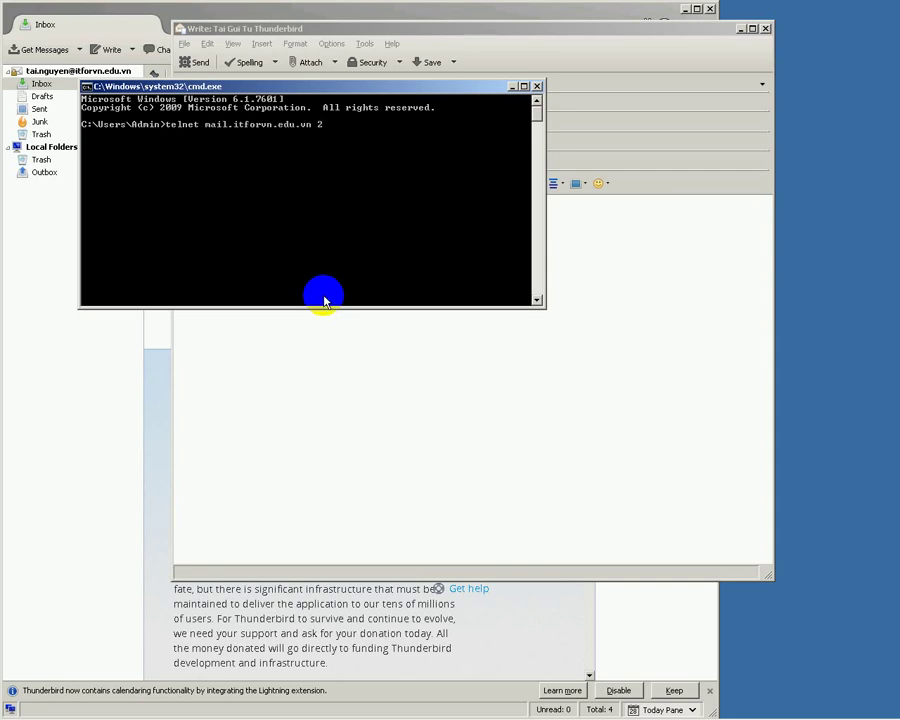
text(5)
key(Return)
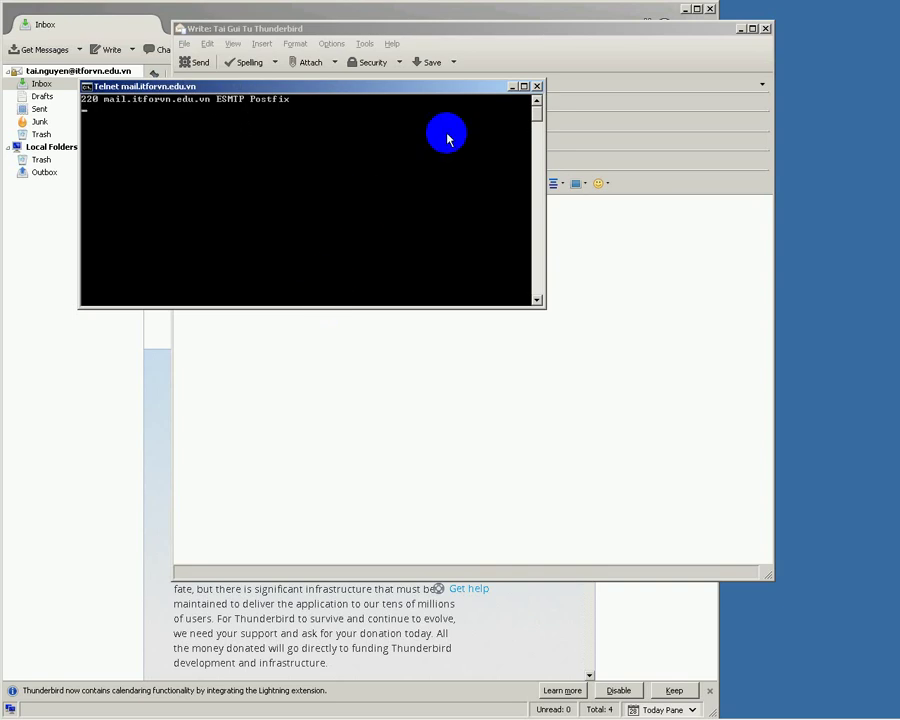
click(537, 86)
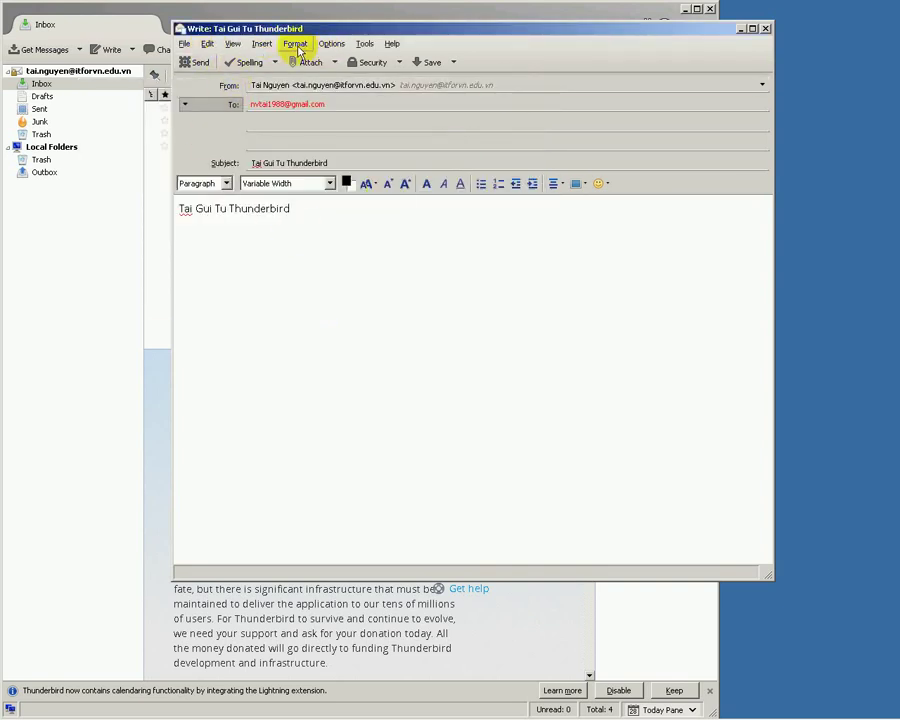
- Permanently trust the mail.itforvn.edu.vn:25 certificate and resend, getting 4.7.1 Relay access denied
click(60, 48)
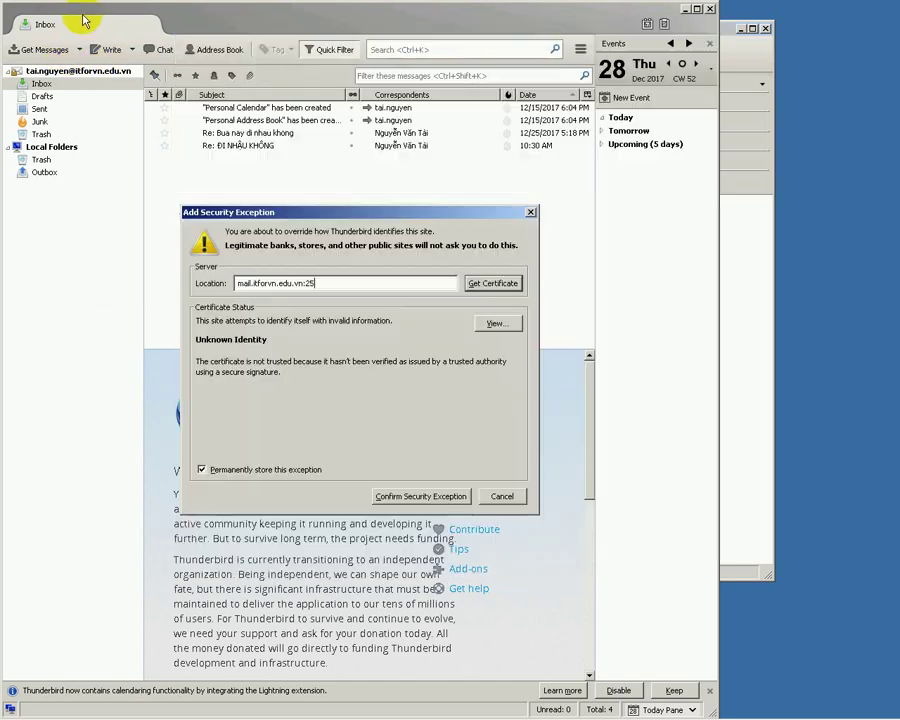
click(444, 497)
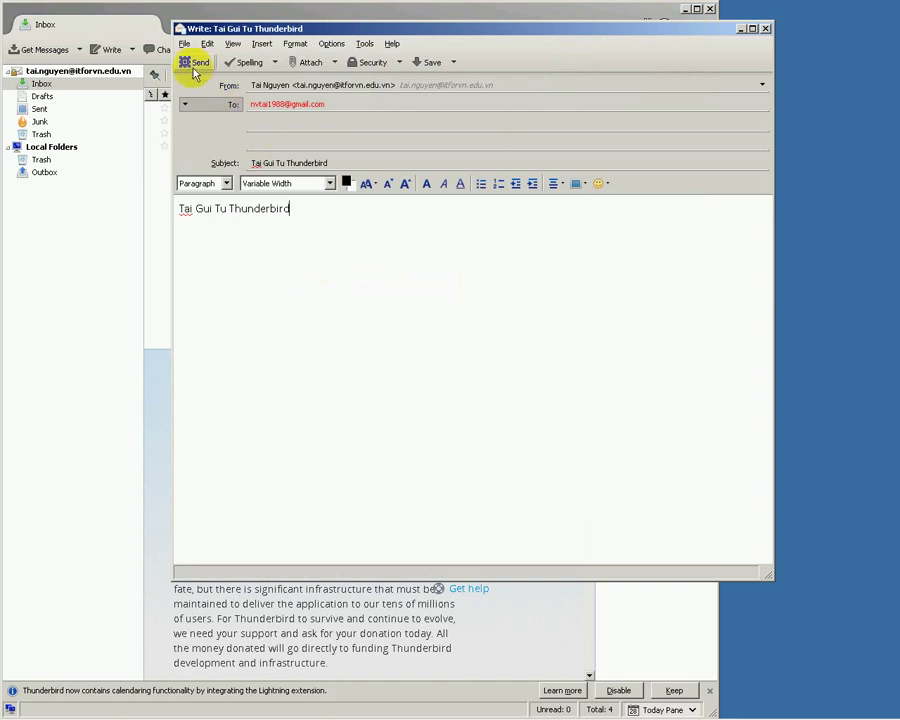
click(193, 63)
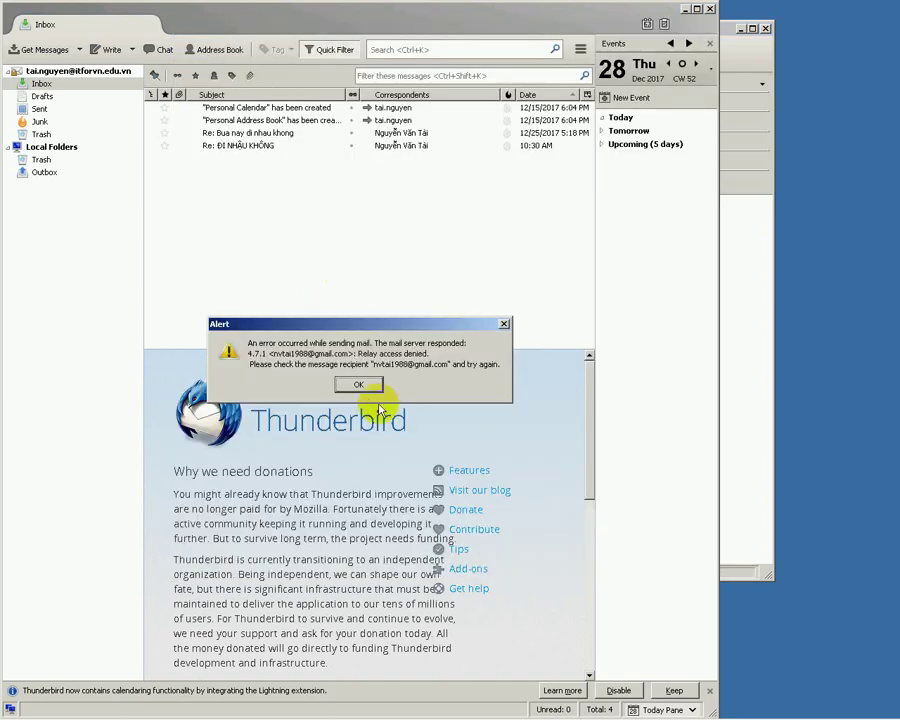
click(359, 386)
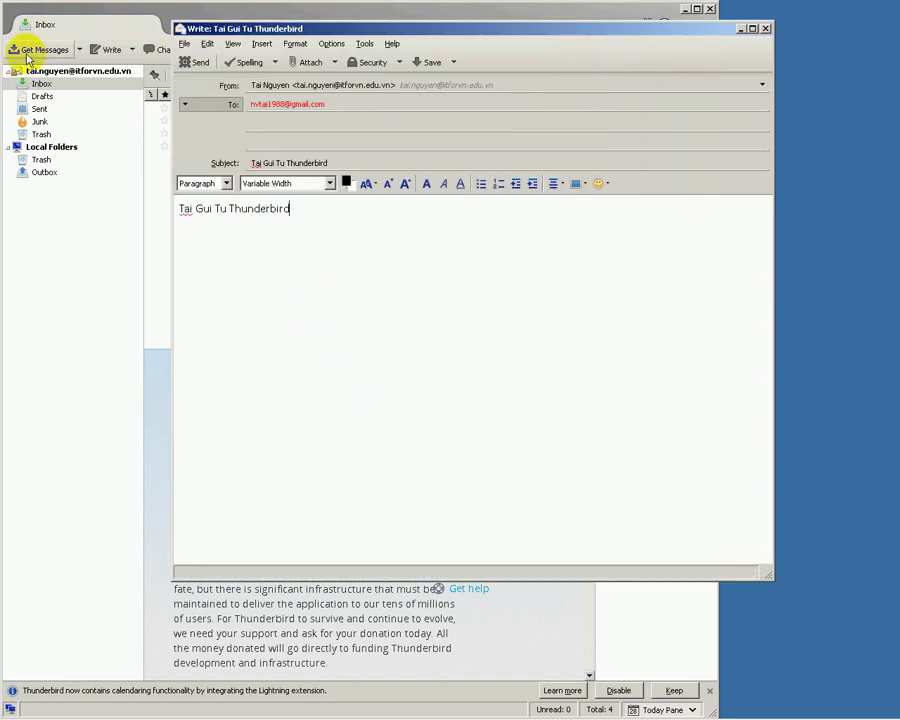
- Open the Inbox folder properties, close them unchanged, and return to the account page
click(70, 84)
right_click(84, 76)
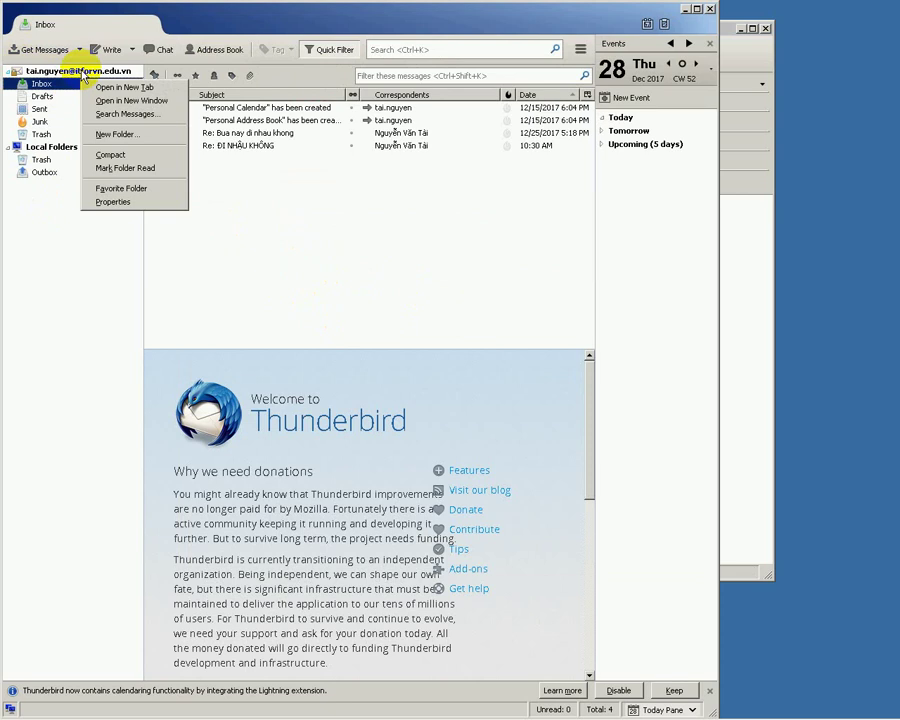
click(115, 202)
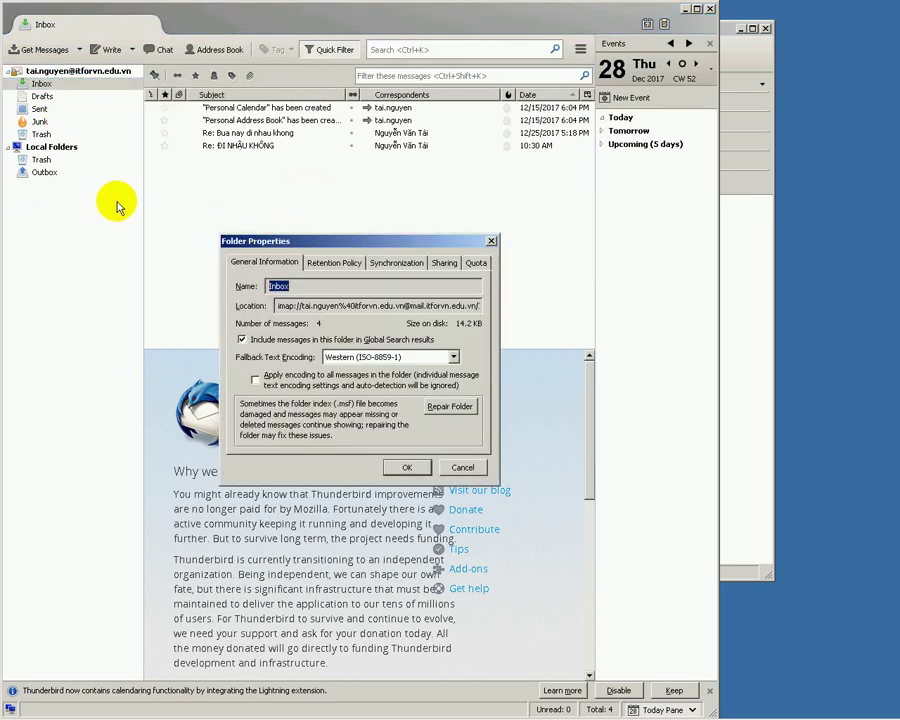
key(Escape)
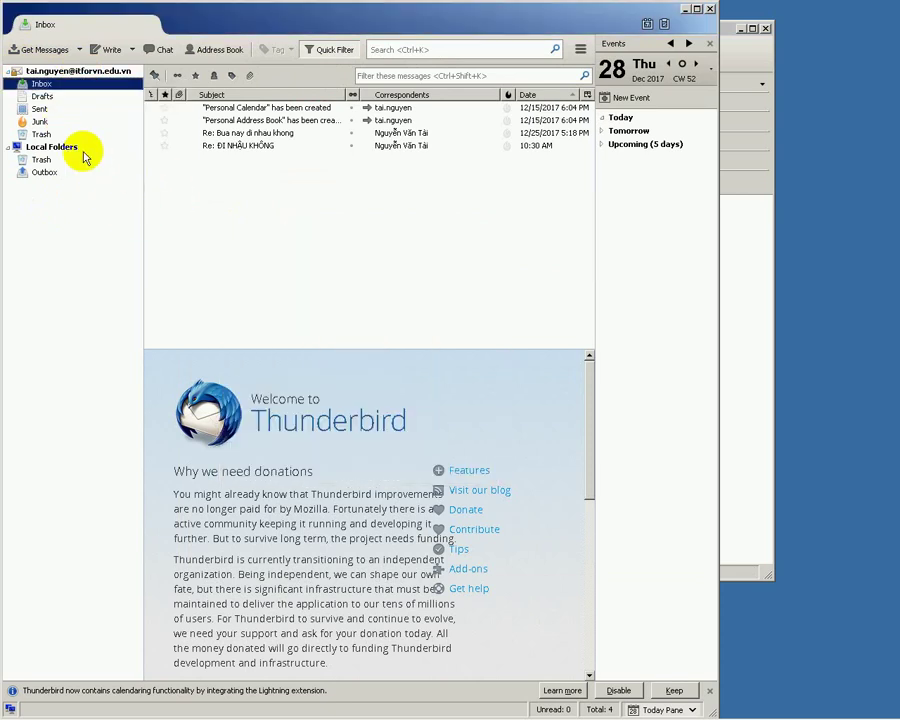
click(52, 70)
- Edit the outgoing SMTP server in Account Settings to port 587, keeping Normal password
right_click(62, 76)
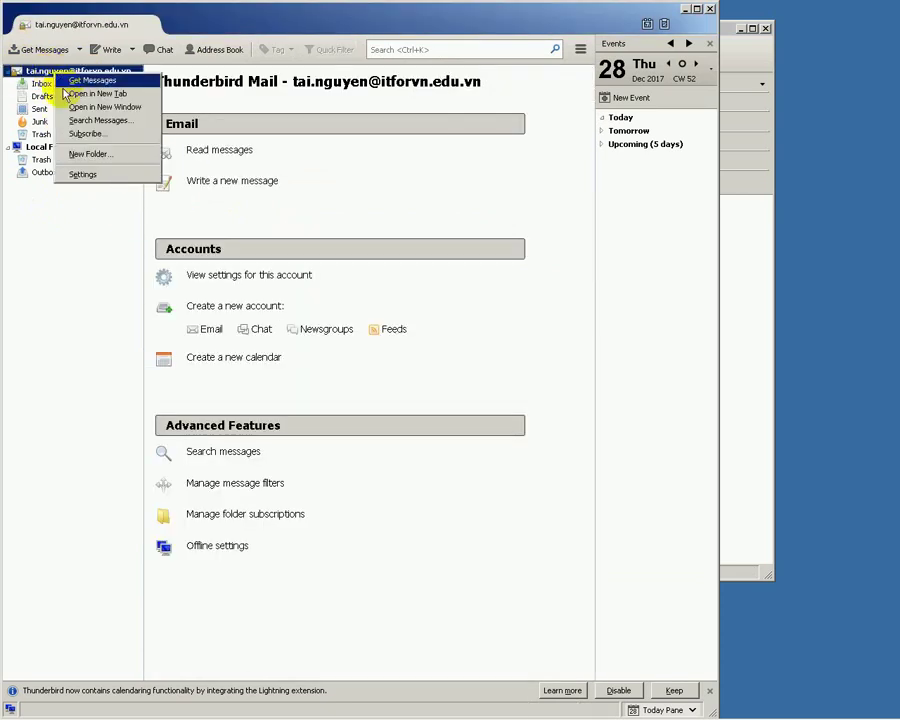
click(96, 174)
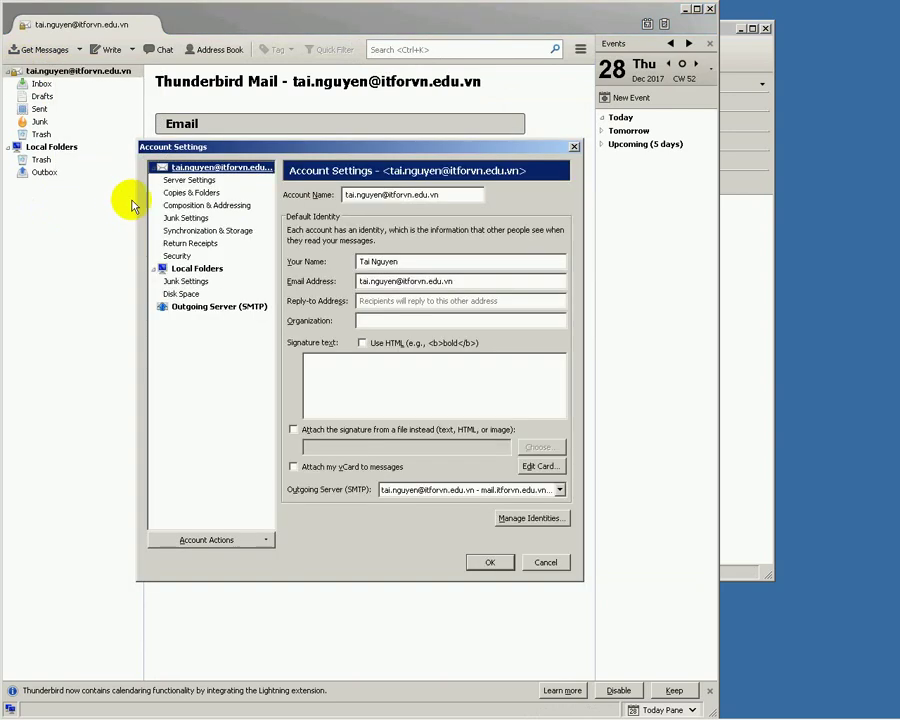
click(186, 310)
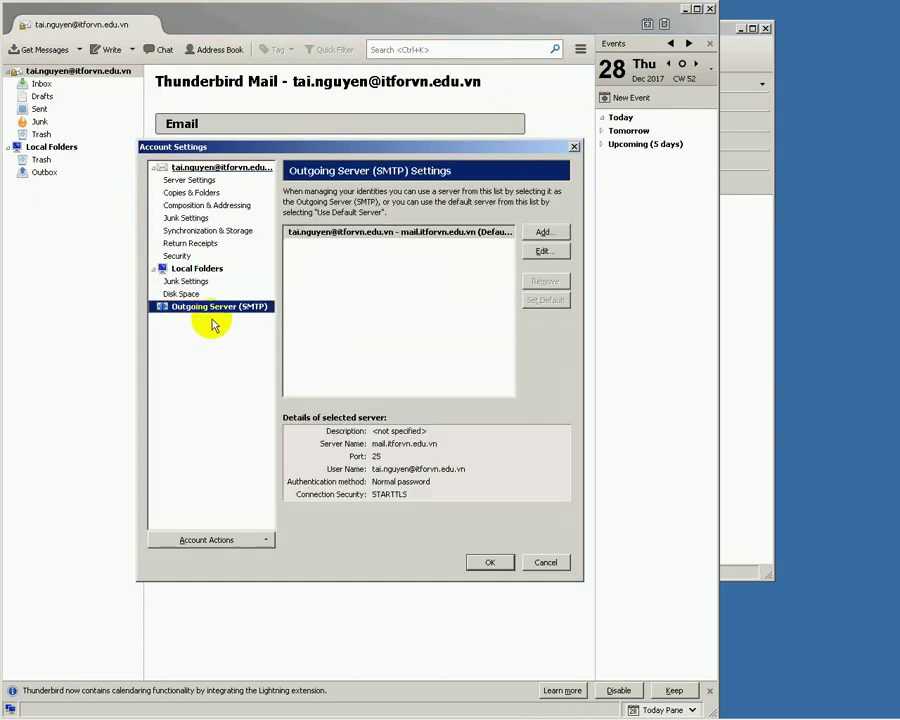
click(553, 254)
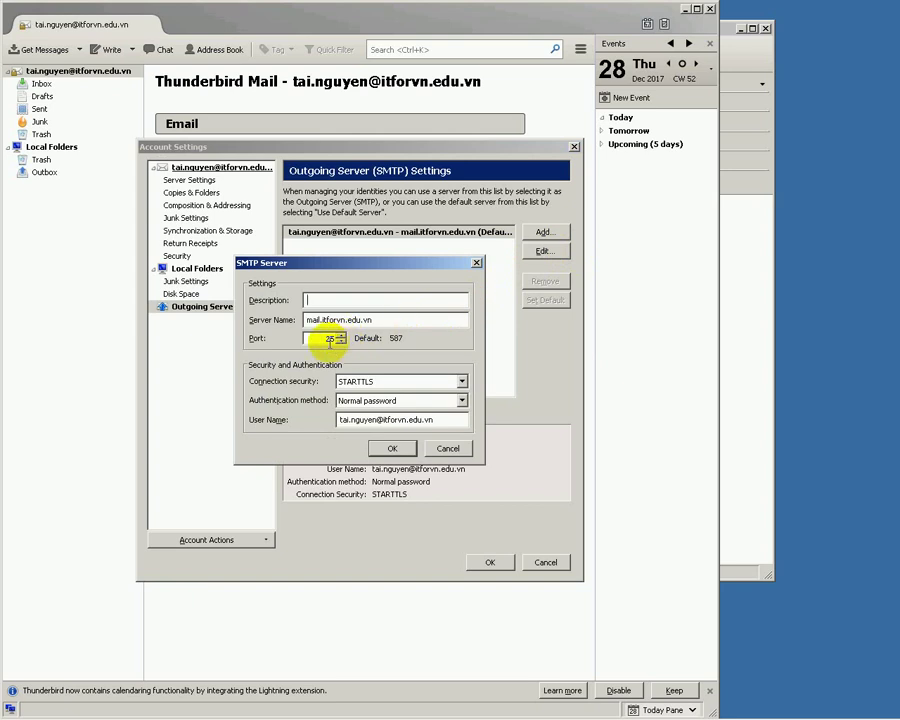
double_click(330, 338)
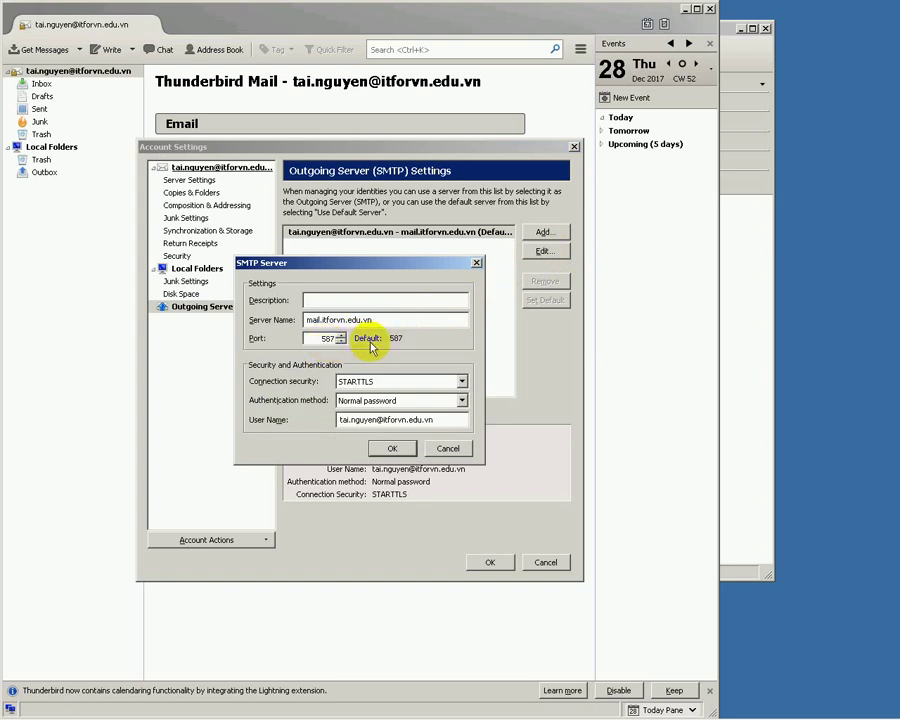
click(461, 400)
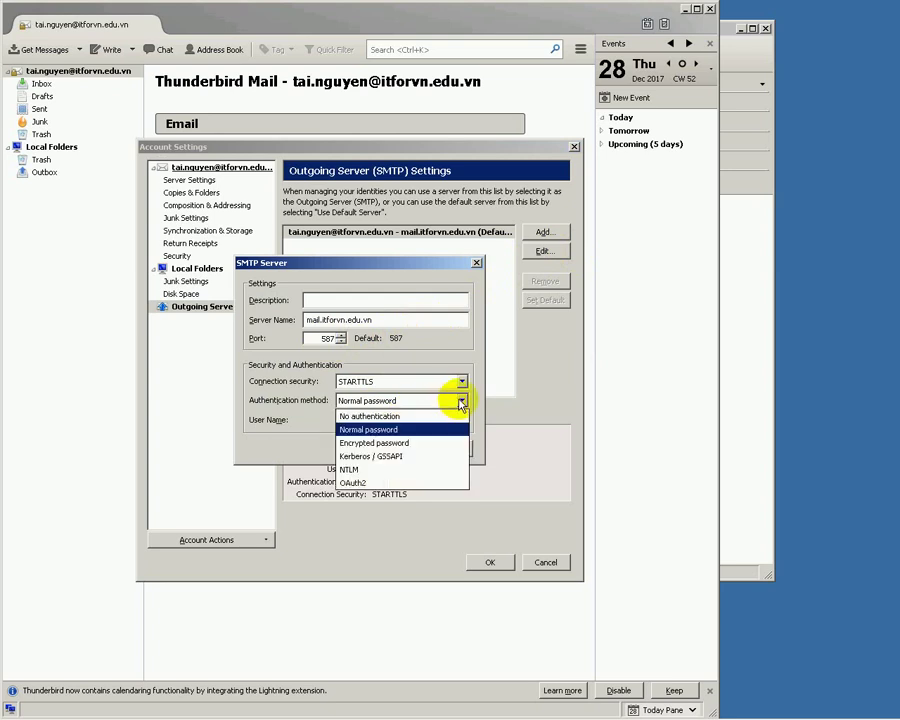
click(461, 400)
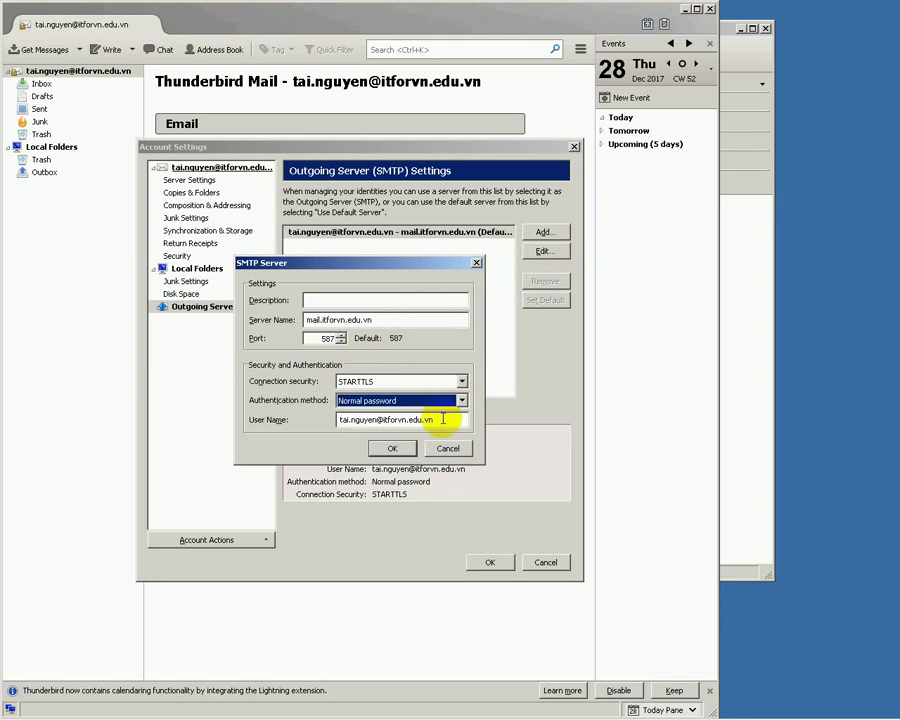
click(398, 445)
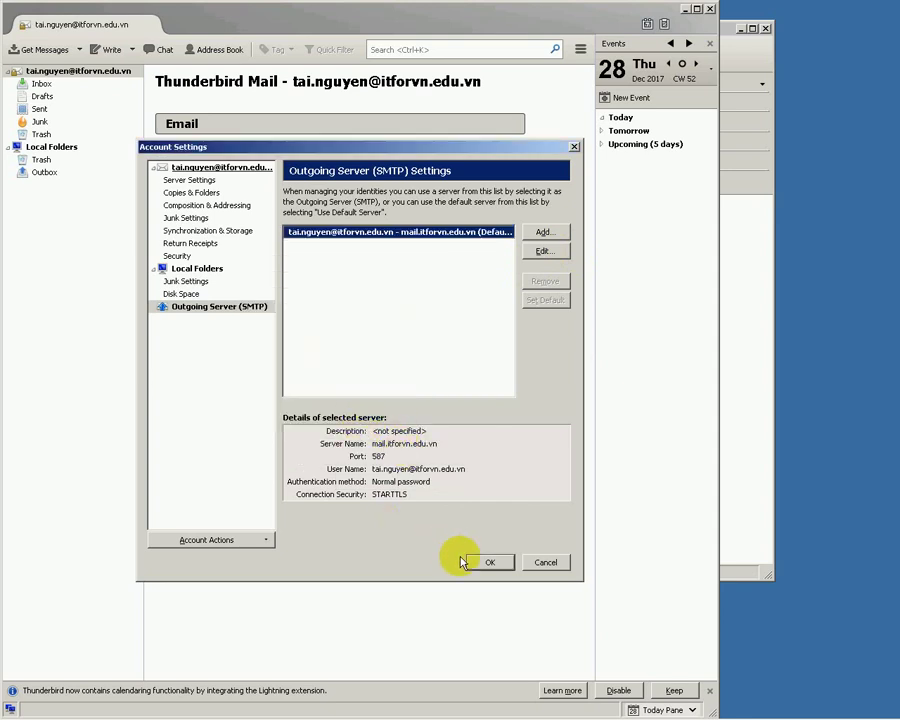
- Save the account settings, resend the test message over port 587, and dismiss the timeout error
click(476, 562)
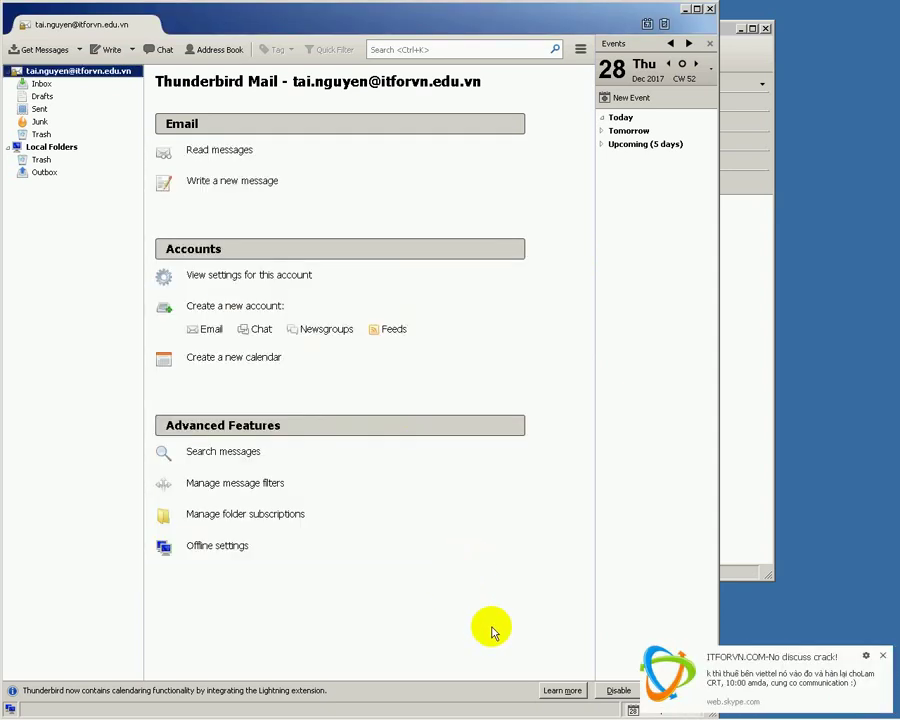
click(773, 298)
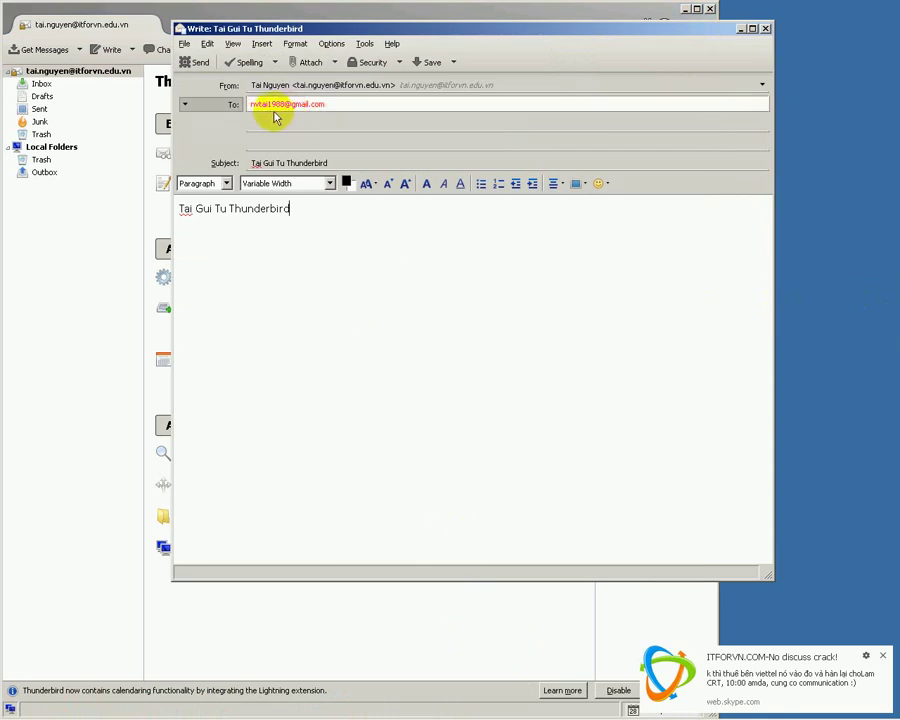
click(196, 62)
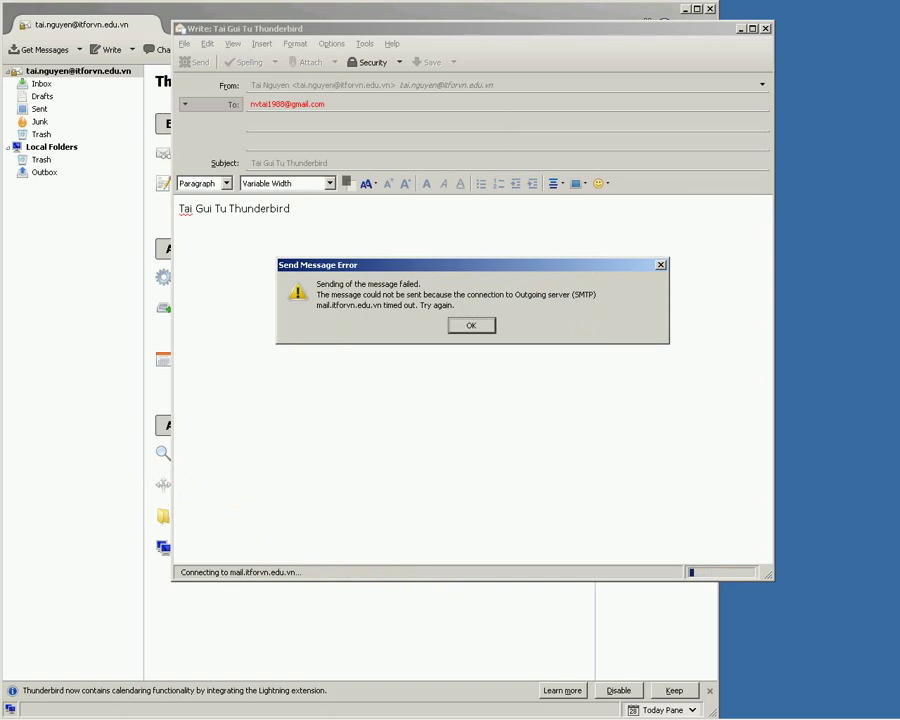
click(467, 325)
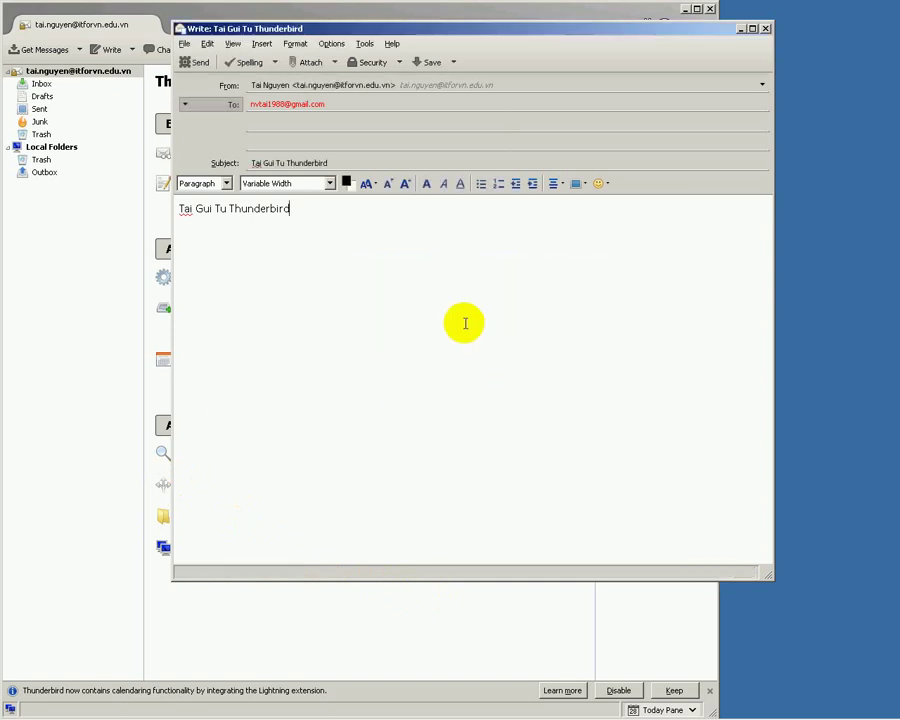
click(48, 238)
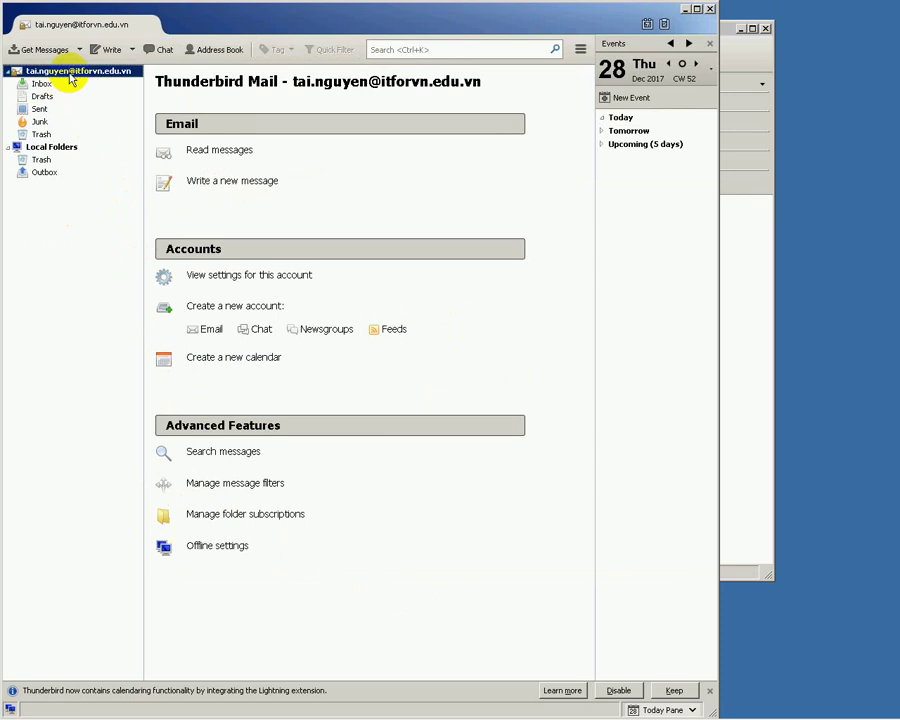
- Set the mail.itforvn.edu.vn outgoing server's connection security to SSL/TLS on port 465, then save
right_click(72, 80)
click(112, 177)
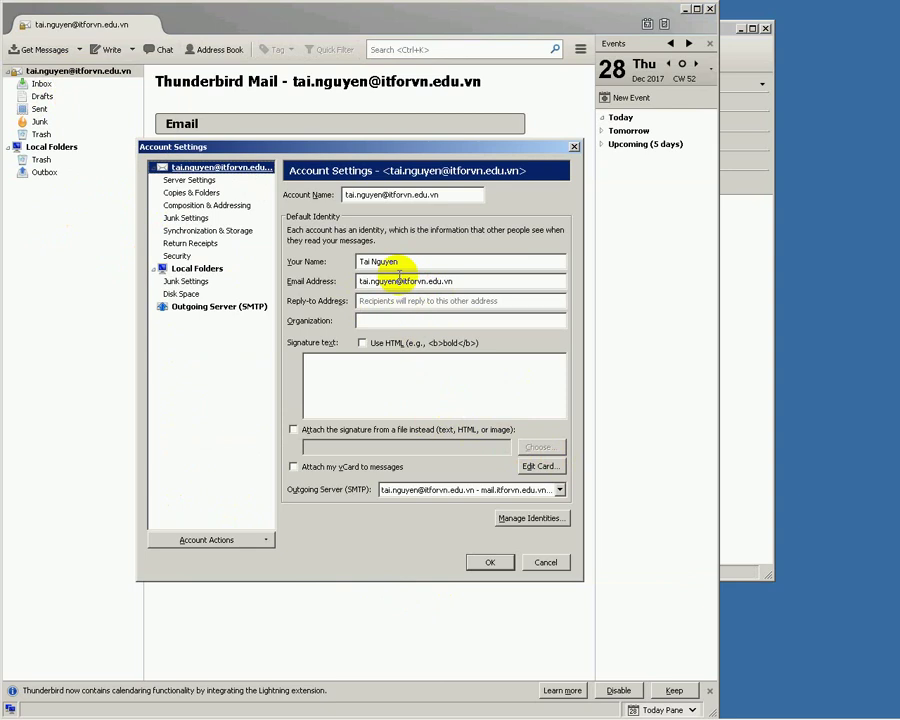
click(206, 311)
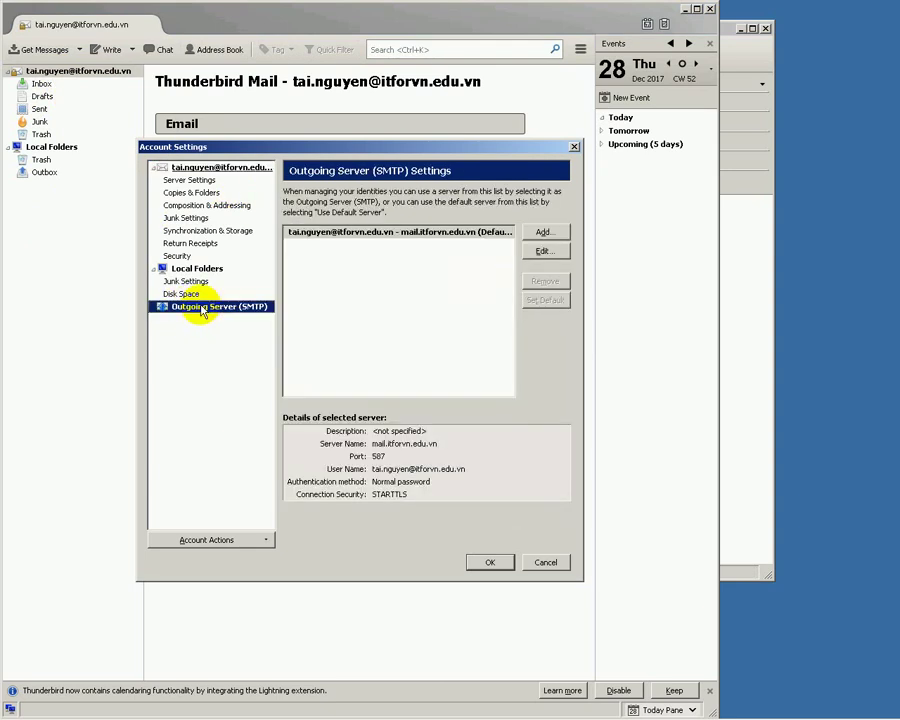
click(430, 233)
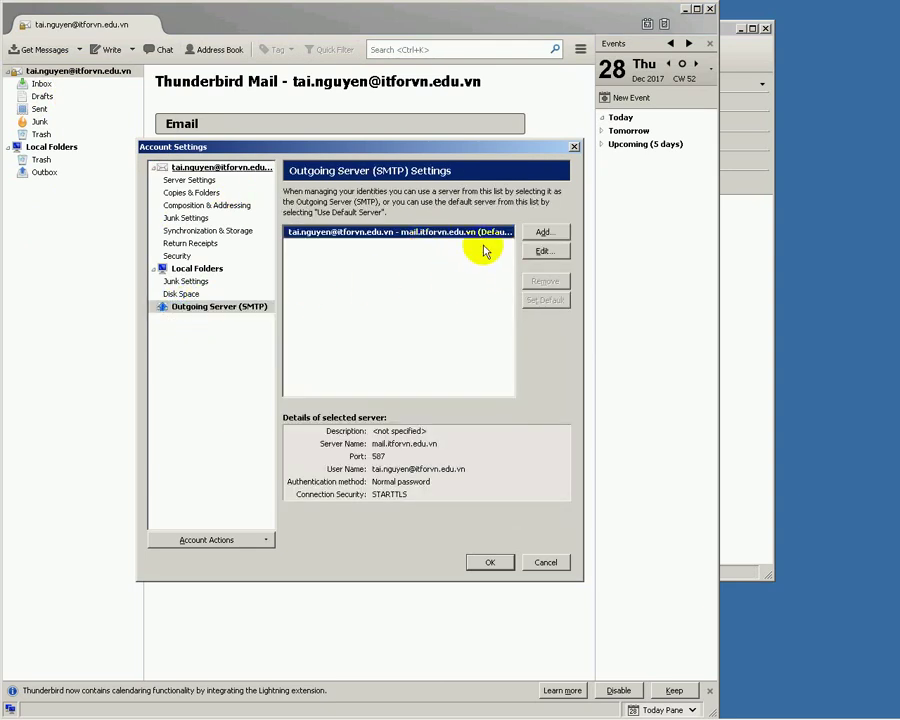
click(541, 251)
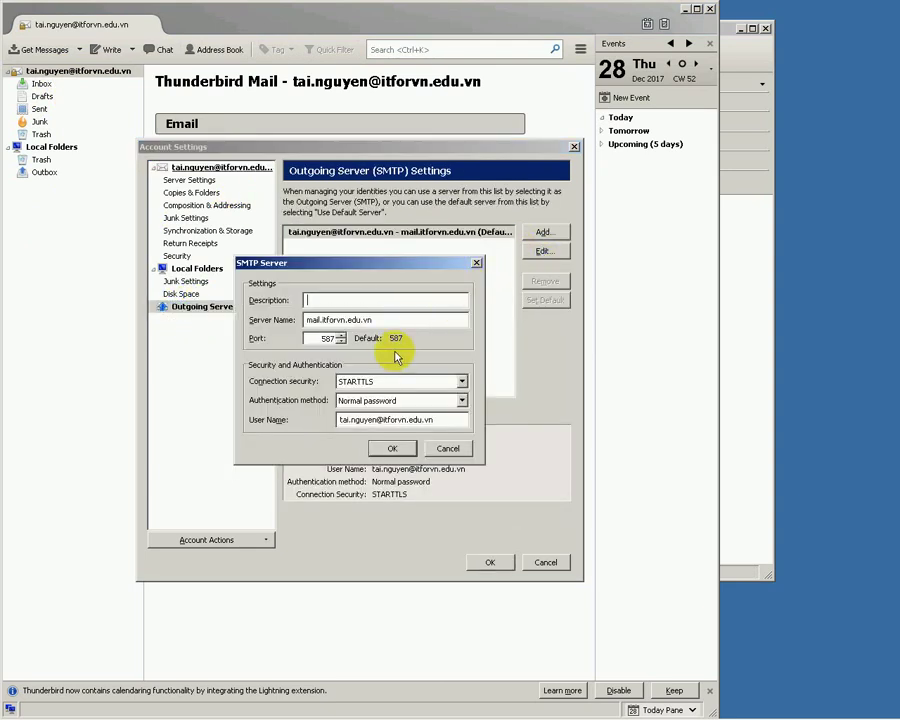
click(465, 383)
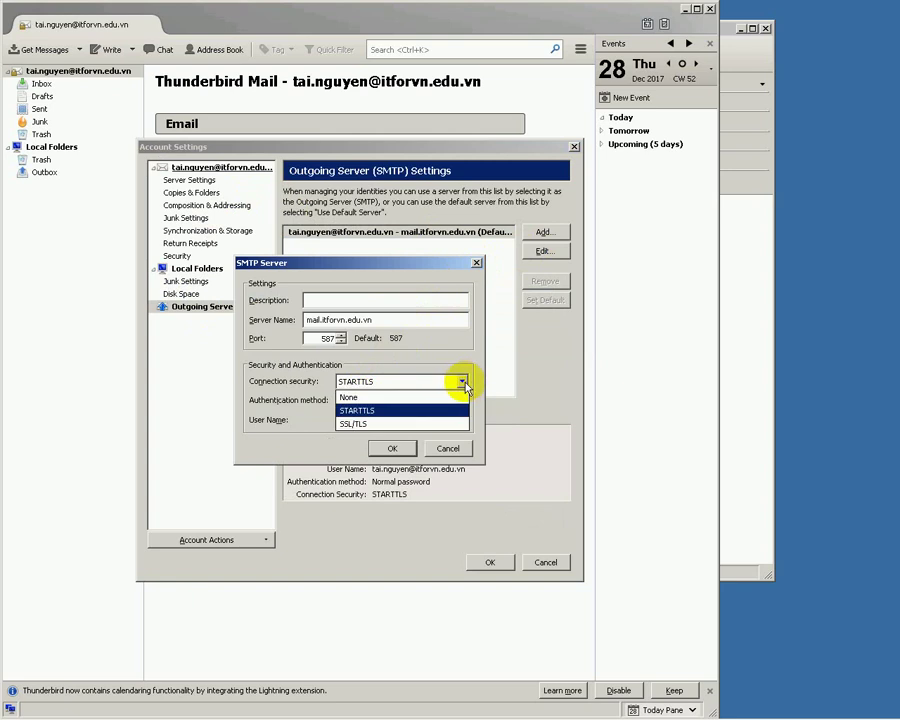
click(401, 425)
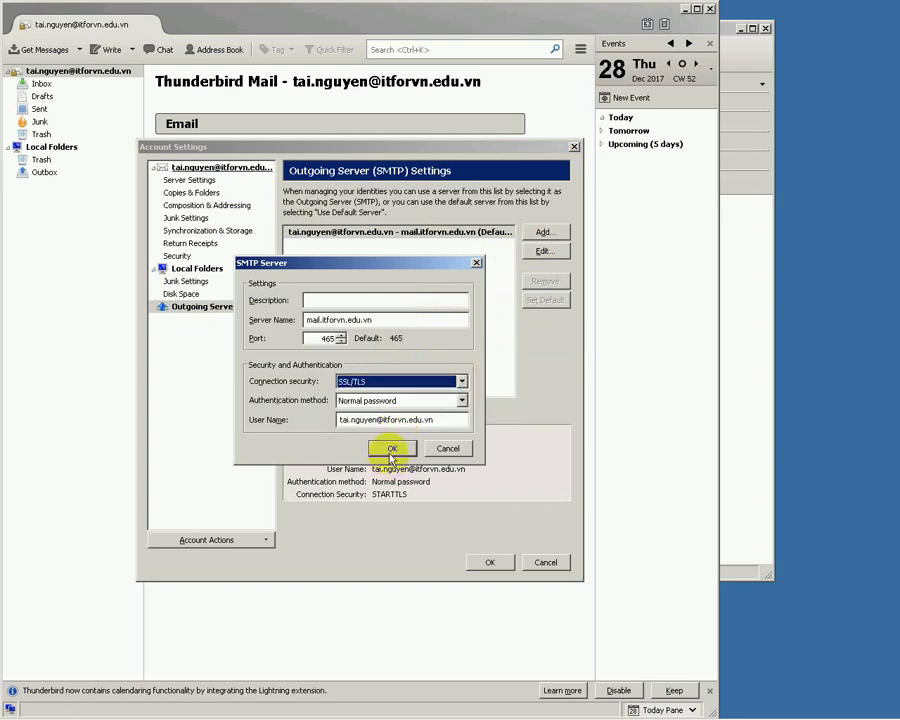
click(392, 449)
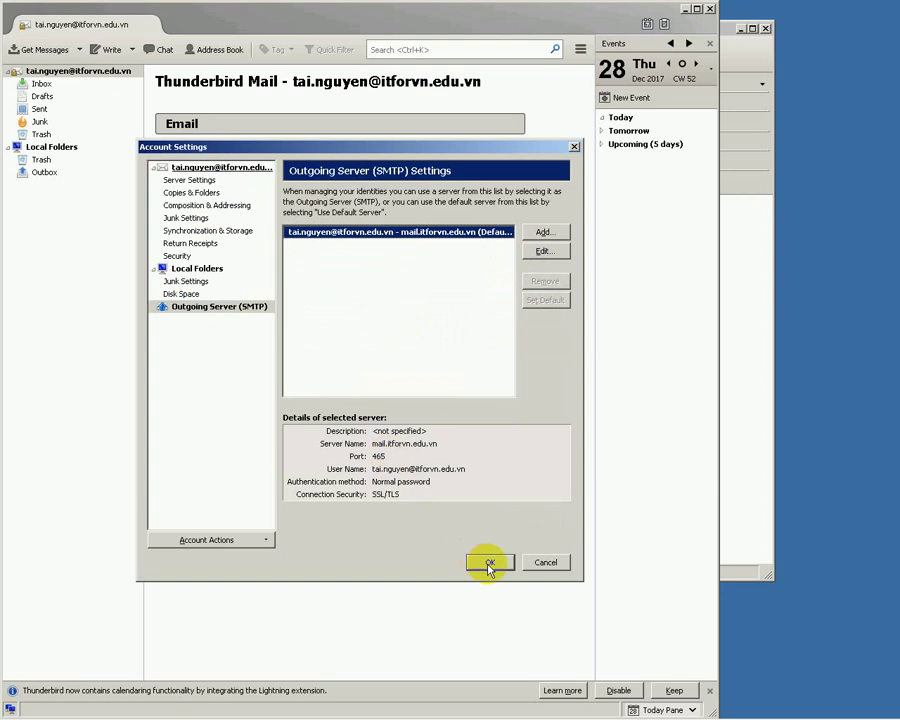
click(489, 564)
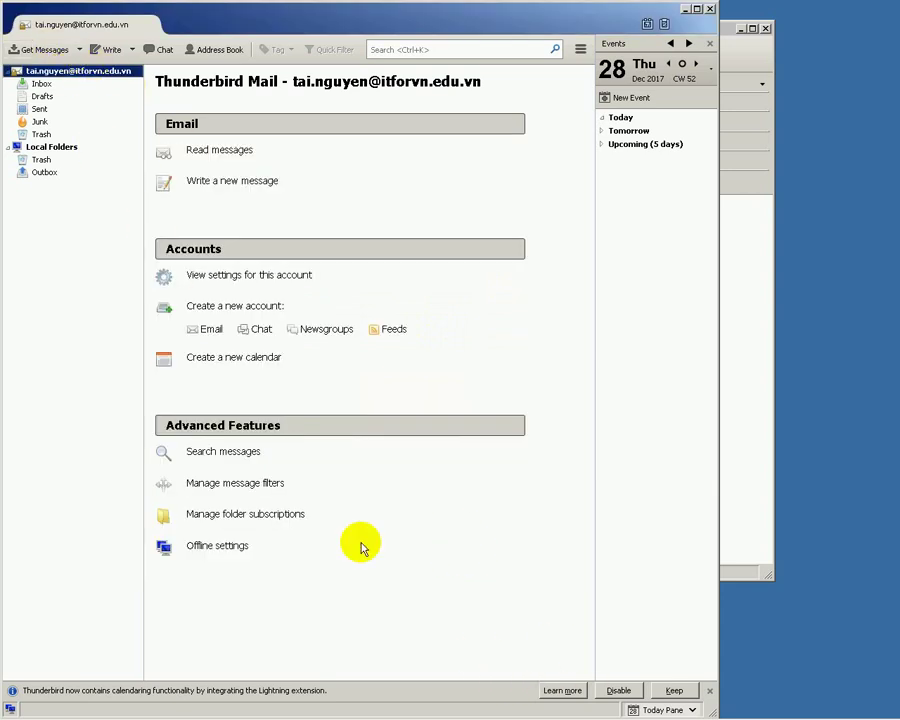
- Resend the test message from its draft window and launch a command prompt through Run
mouse_move(410, 712)
click(376, 705)
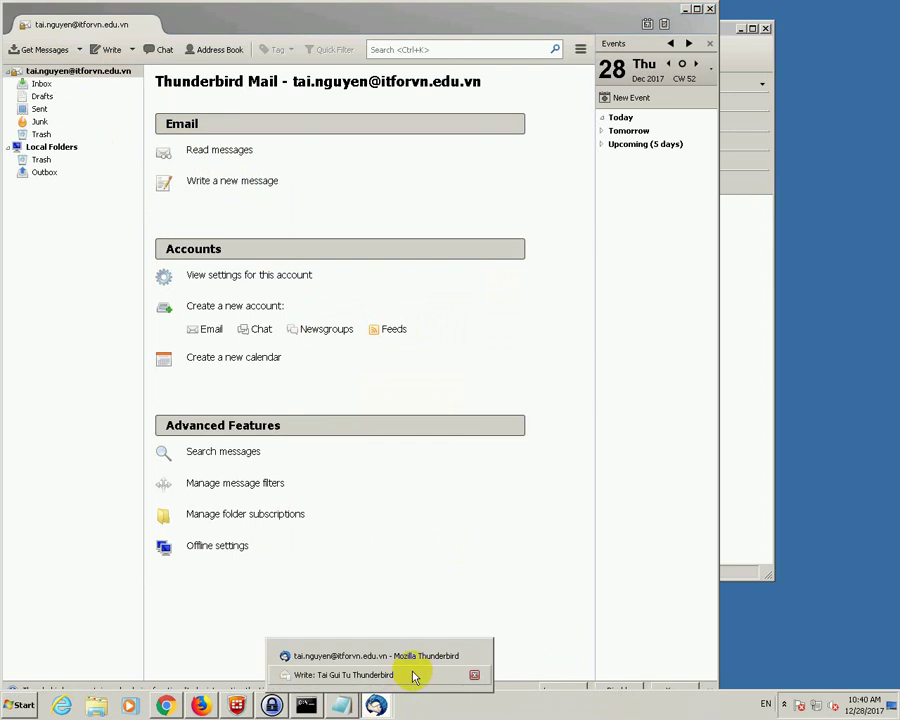
click(415, 675)
click(199, 61)
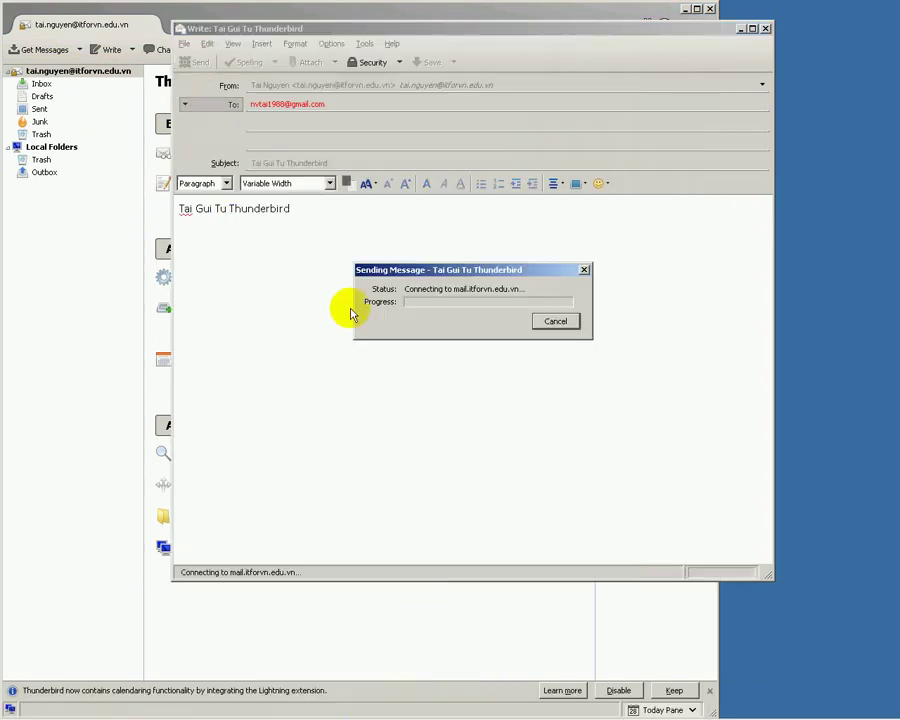
key(super+r)
key(Return)
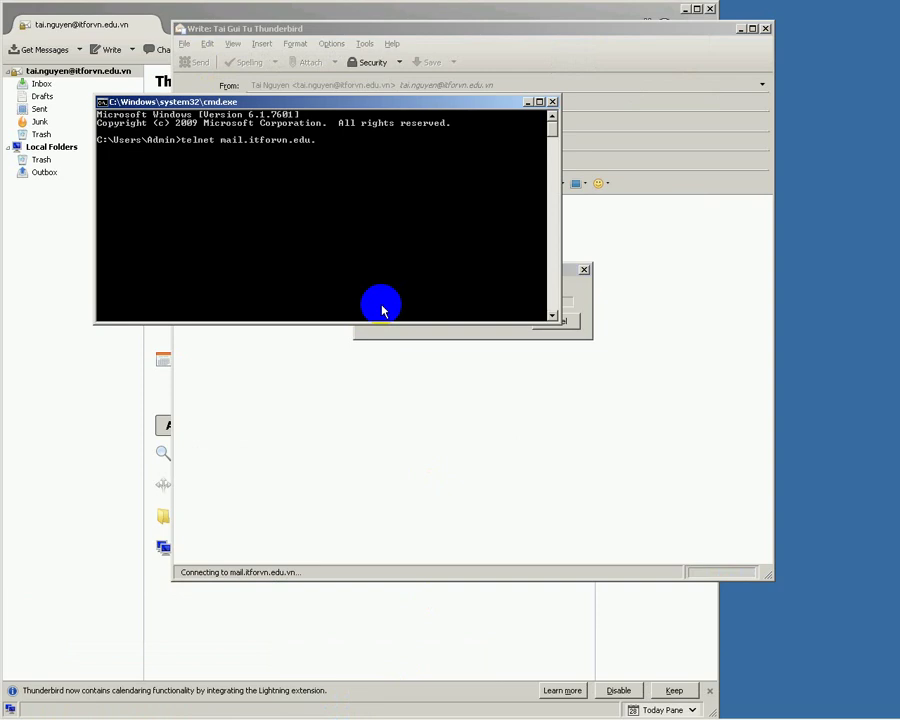
- Run 'telnet mail.itforvn.edu.vn 465', move the console aside, and dismiss the send timeout error
key(Return)
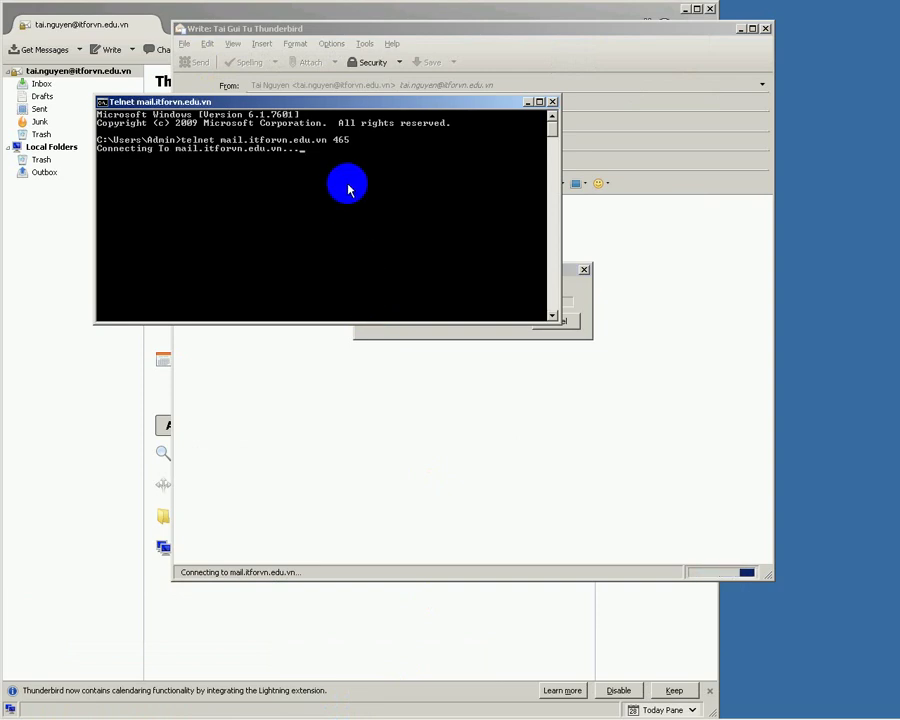
drag(347, 103, 465, 278)
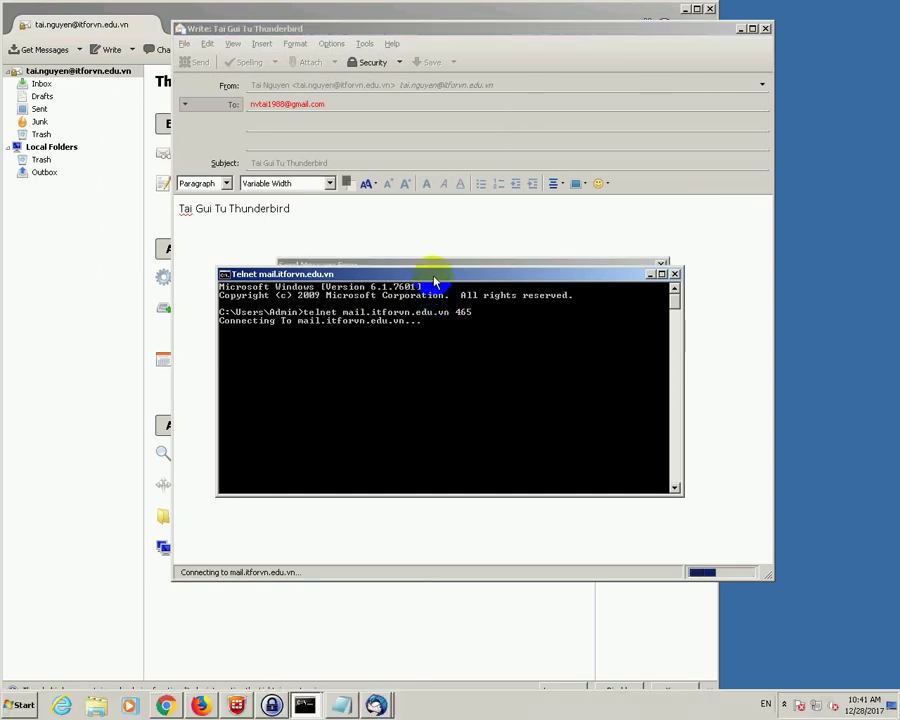
drag(427, 274, 490, 22)
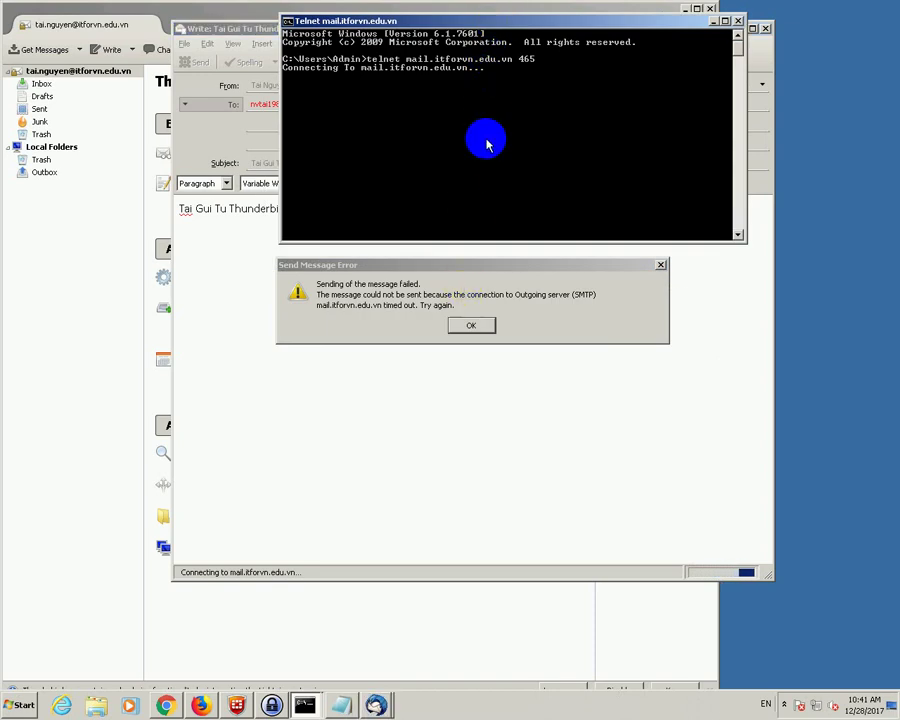
click(498, 169)
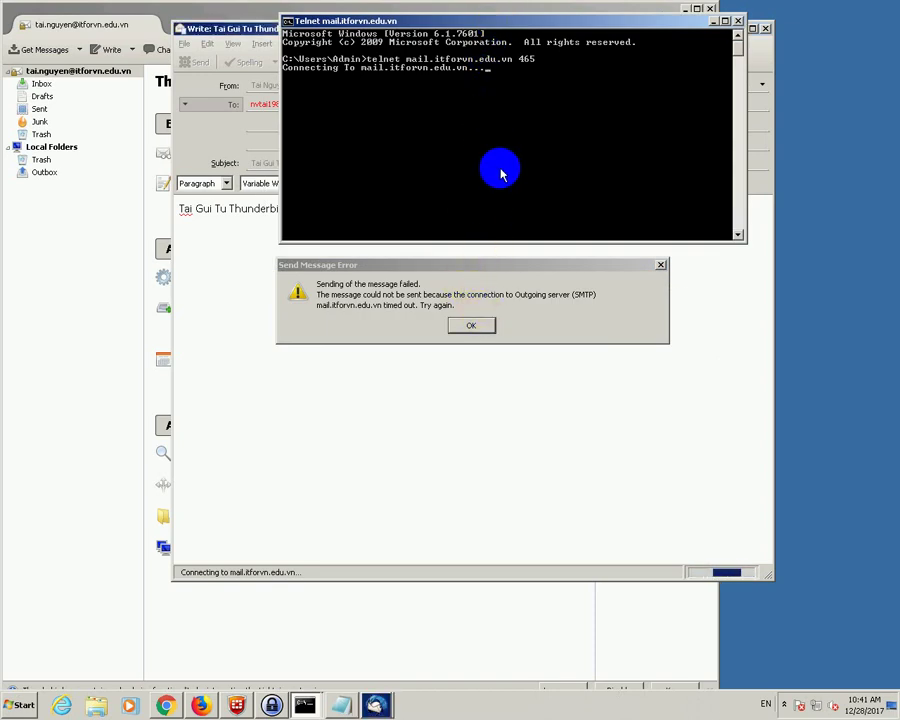
click(472, 326)
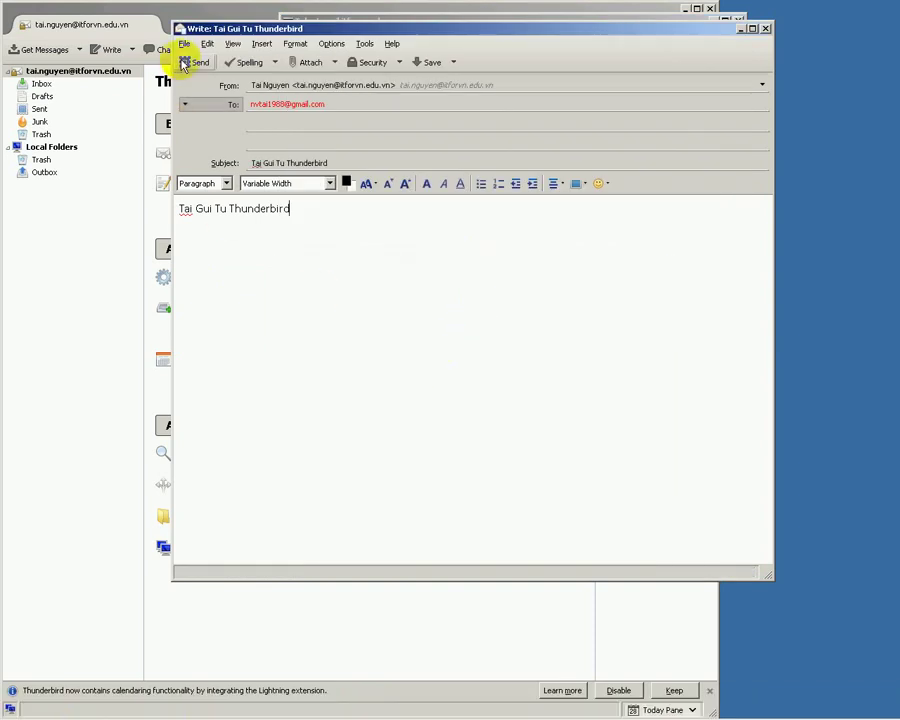
- Change the mail.itforvn.edu.vn SMTP server from port 465 to 25 with security None, and save
right_click(66, 84)
right_click(80, 72)
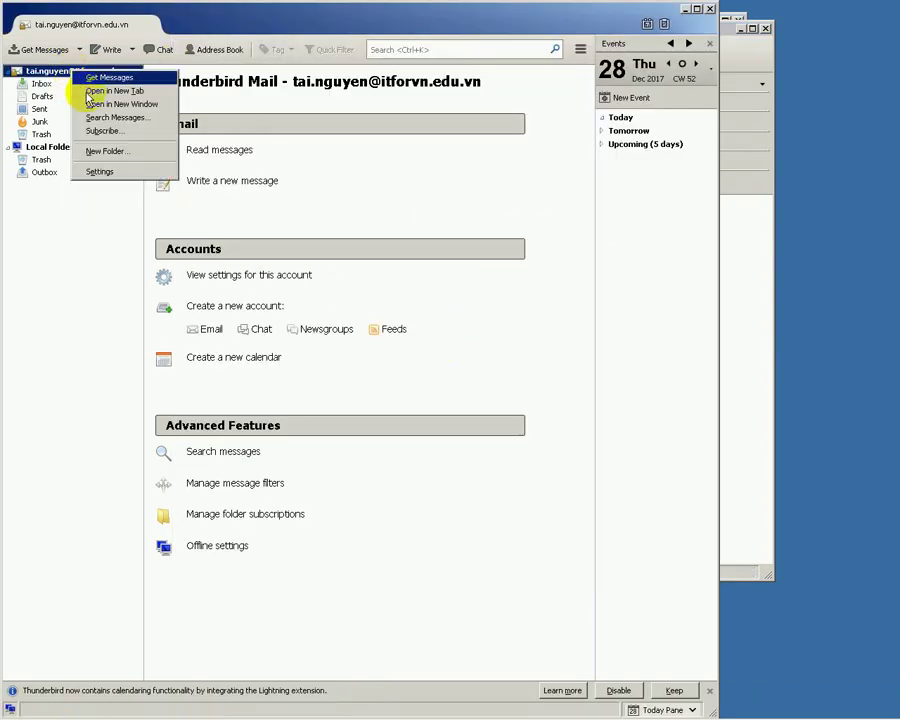
click(118, 172)
click(210, 306)
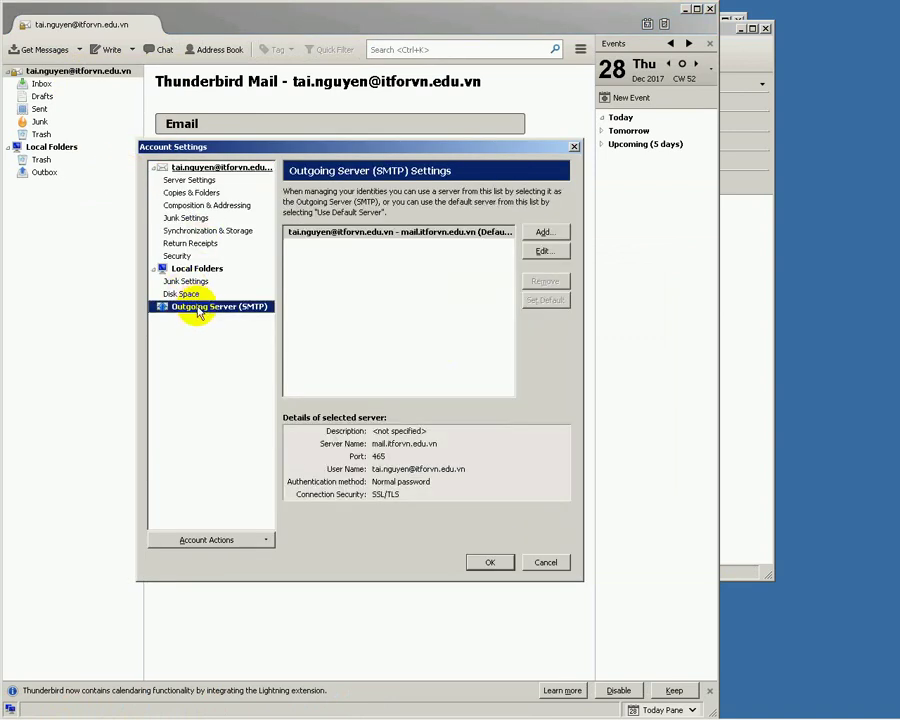
click(541, 252)
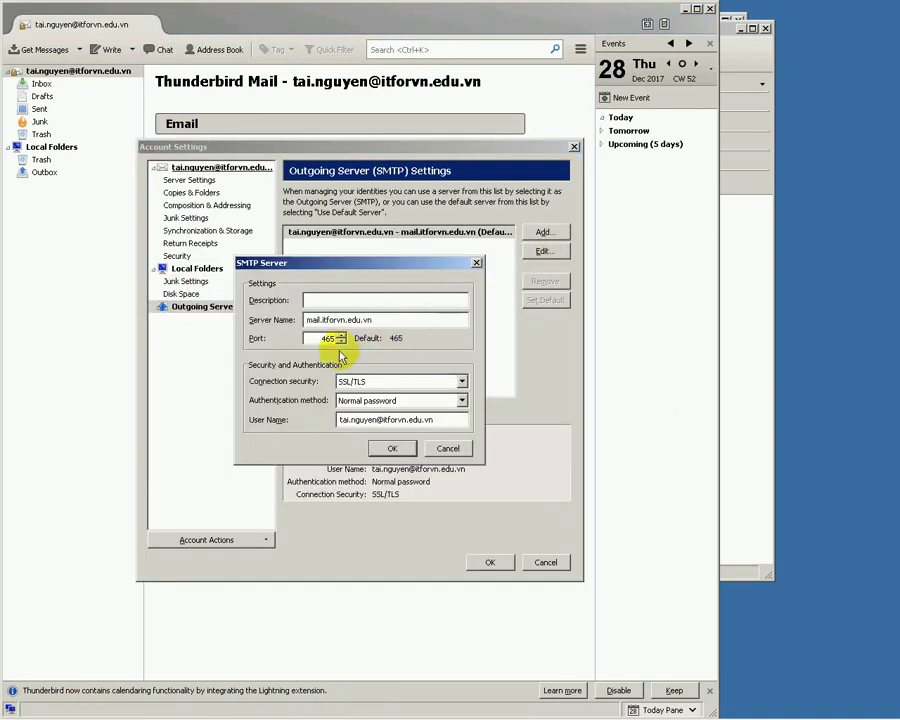
drag(322, 338, 401, 338)
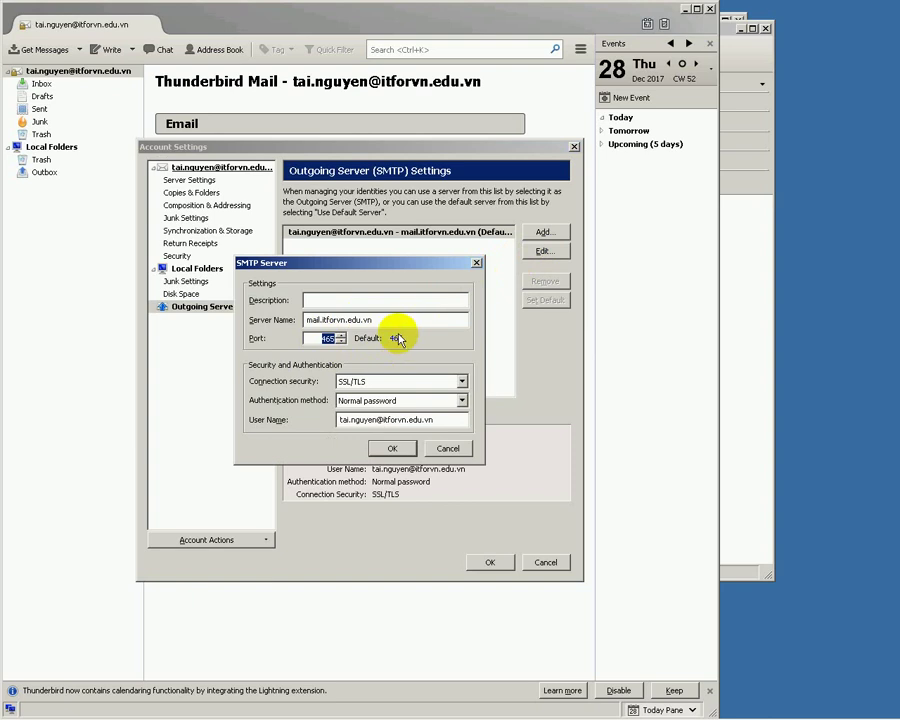
text(25)
click(459, 381)
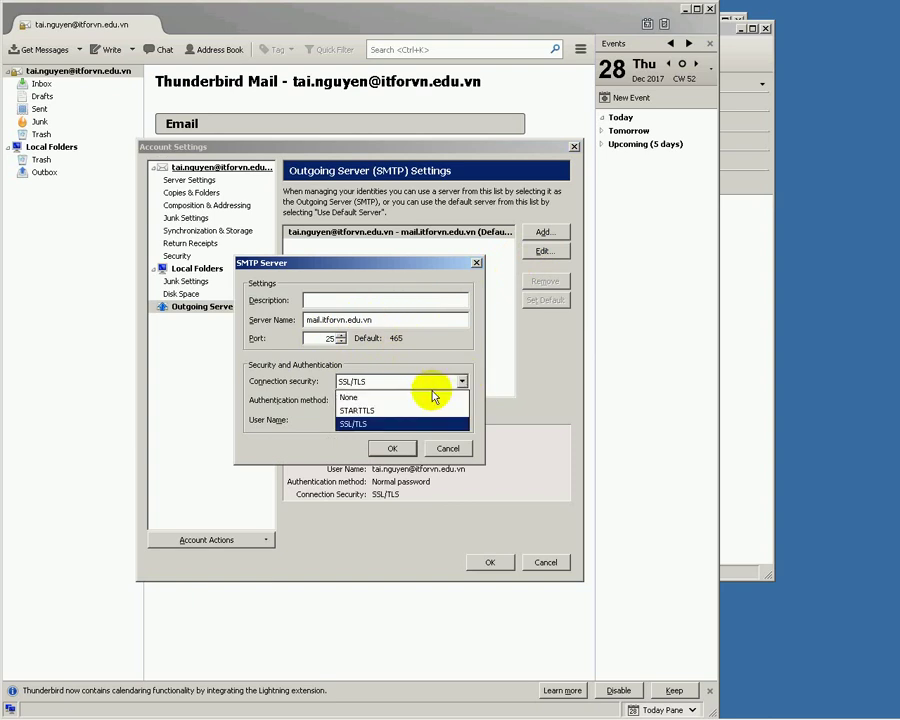
click(433, 397)
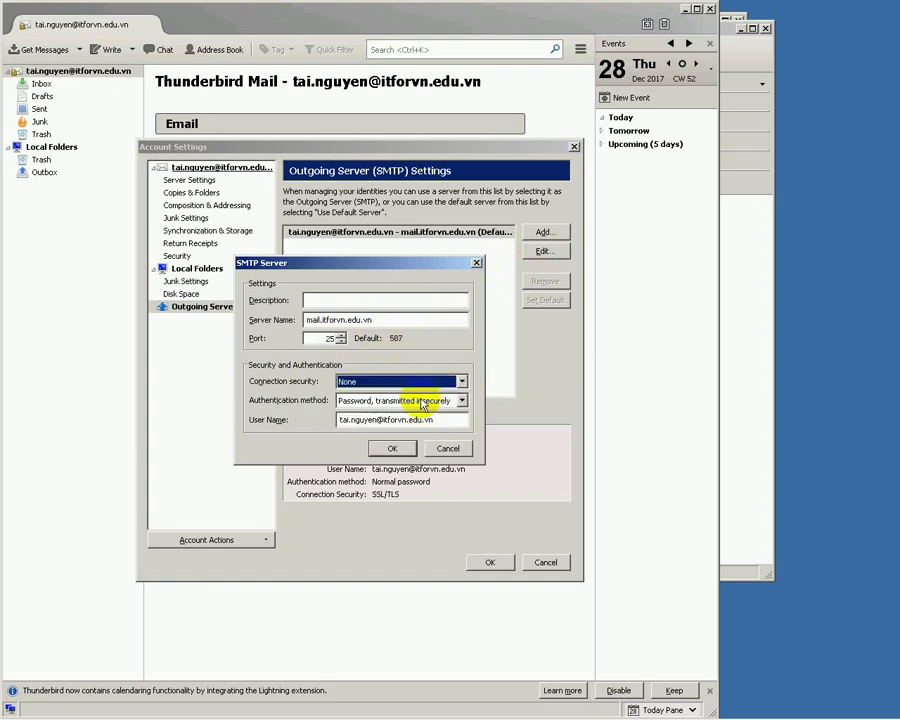
click(394, 451)
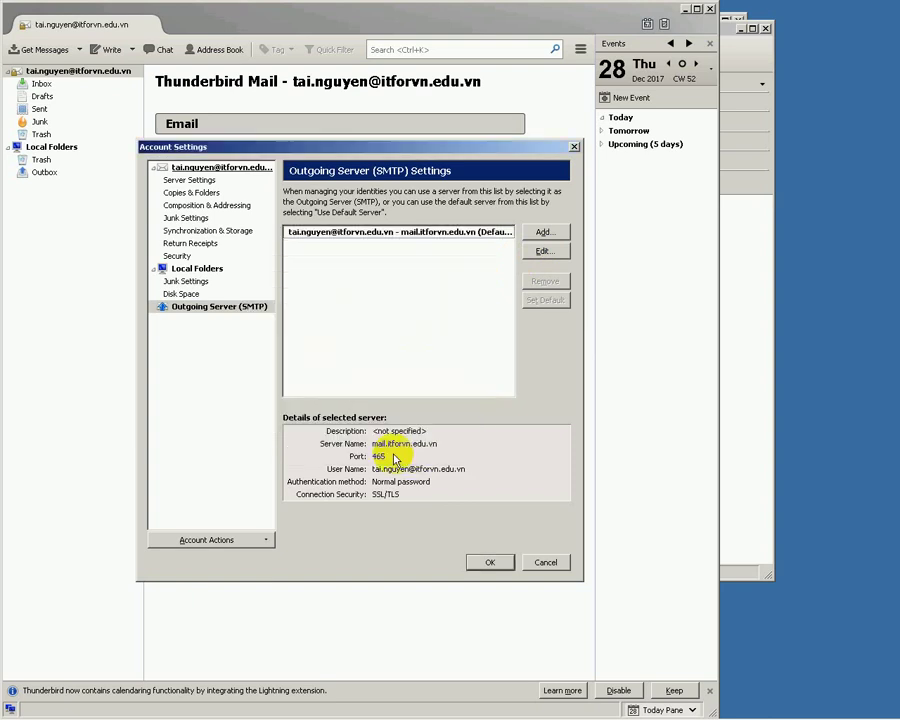
click(490, 563)
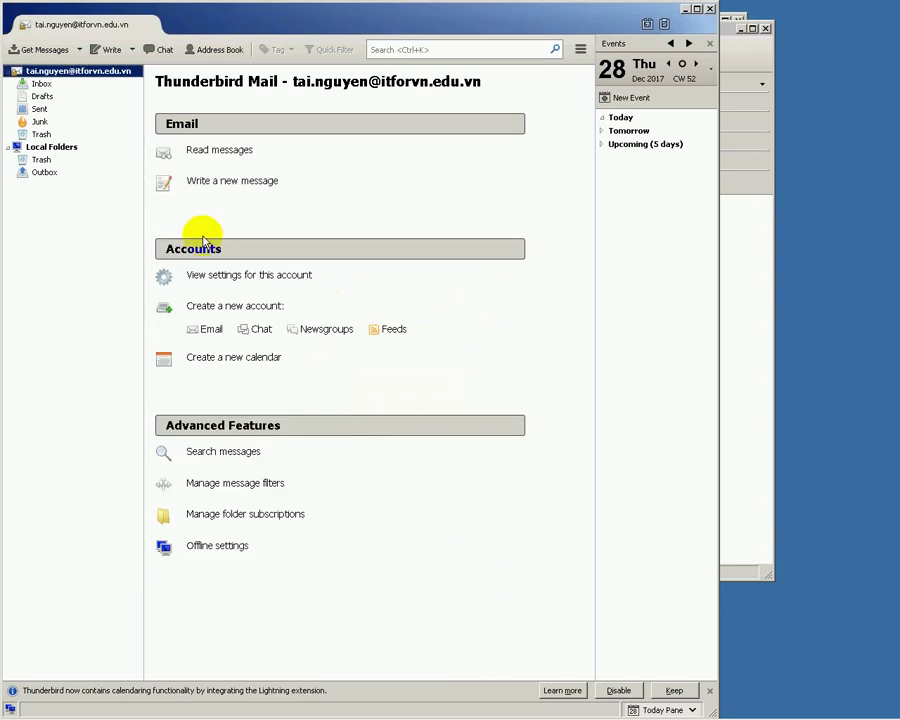
- Resend the test message over port 25, dismiss the 4.7.1 Relay access denied error, and select the To field
click(745, 426)
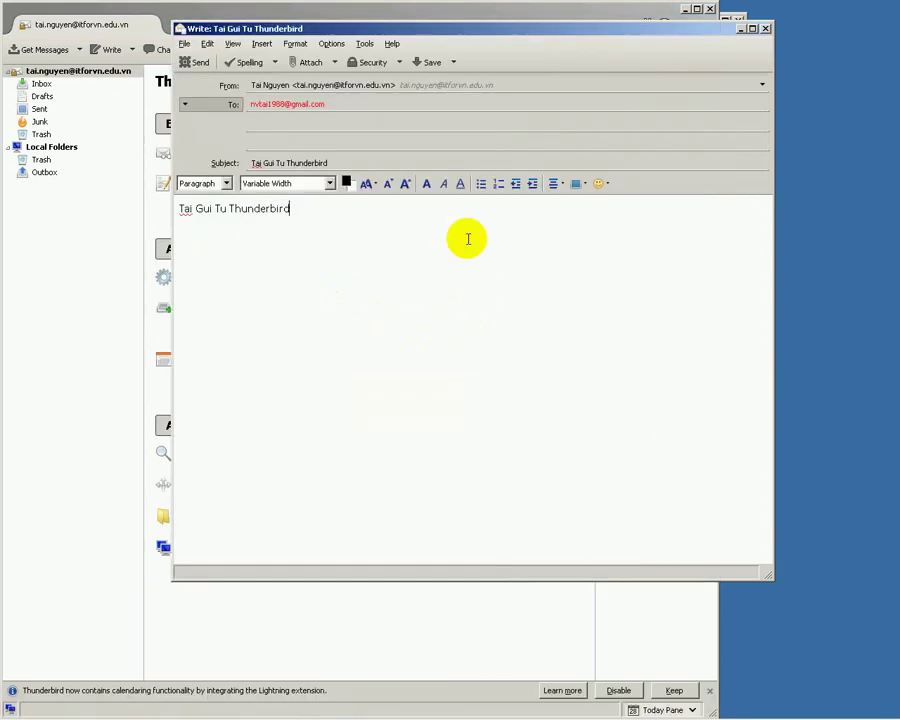
click(196, 64)
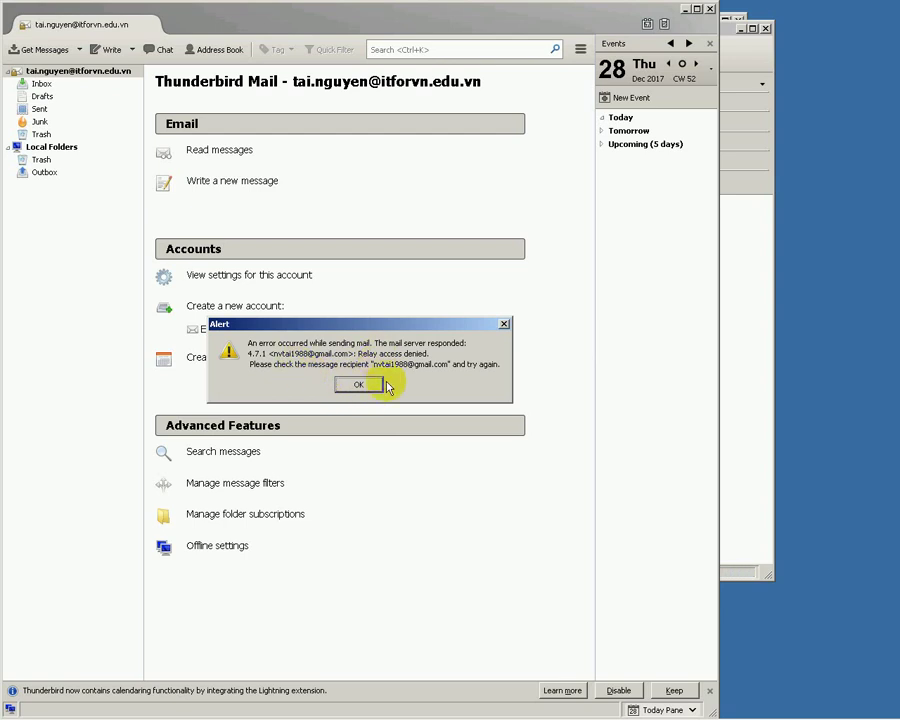
click(370, 389)
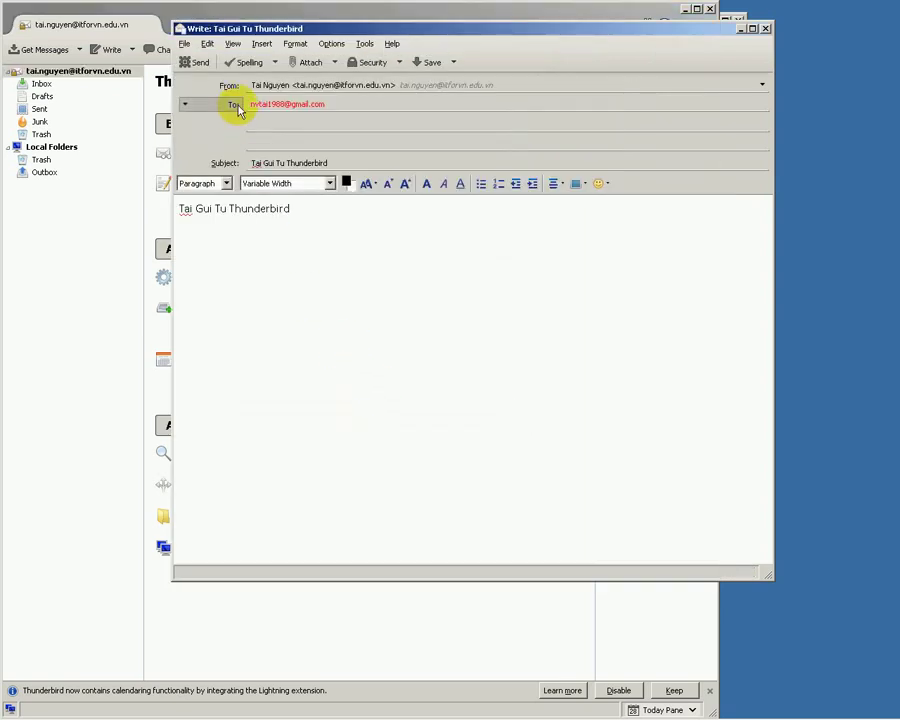
click(362, 105)
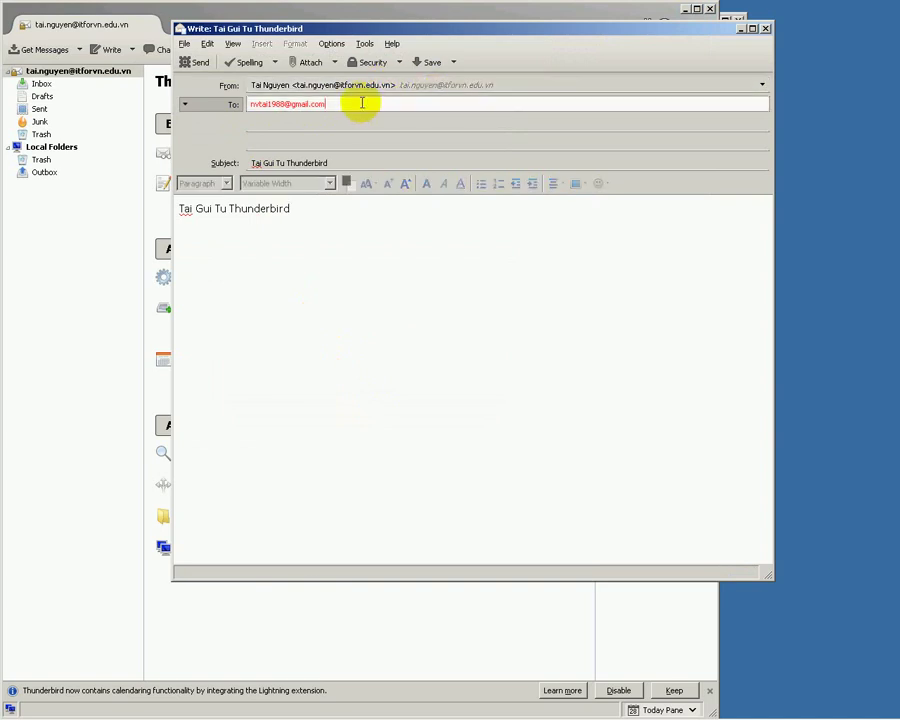